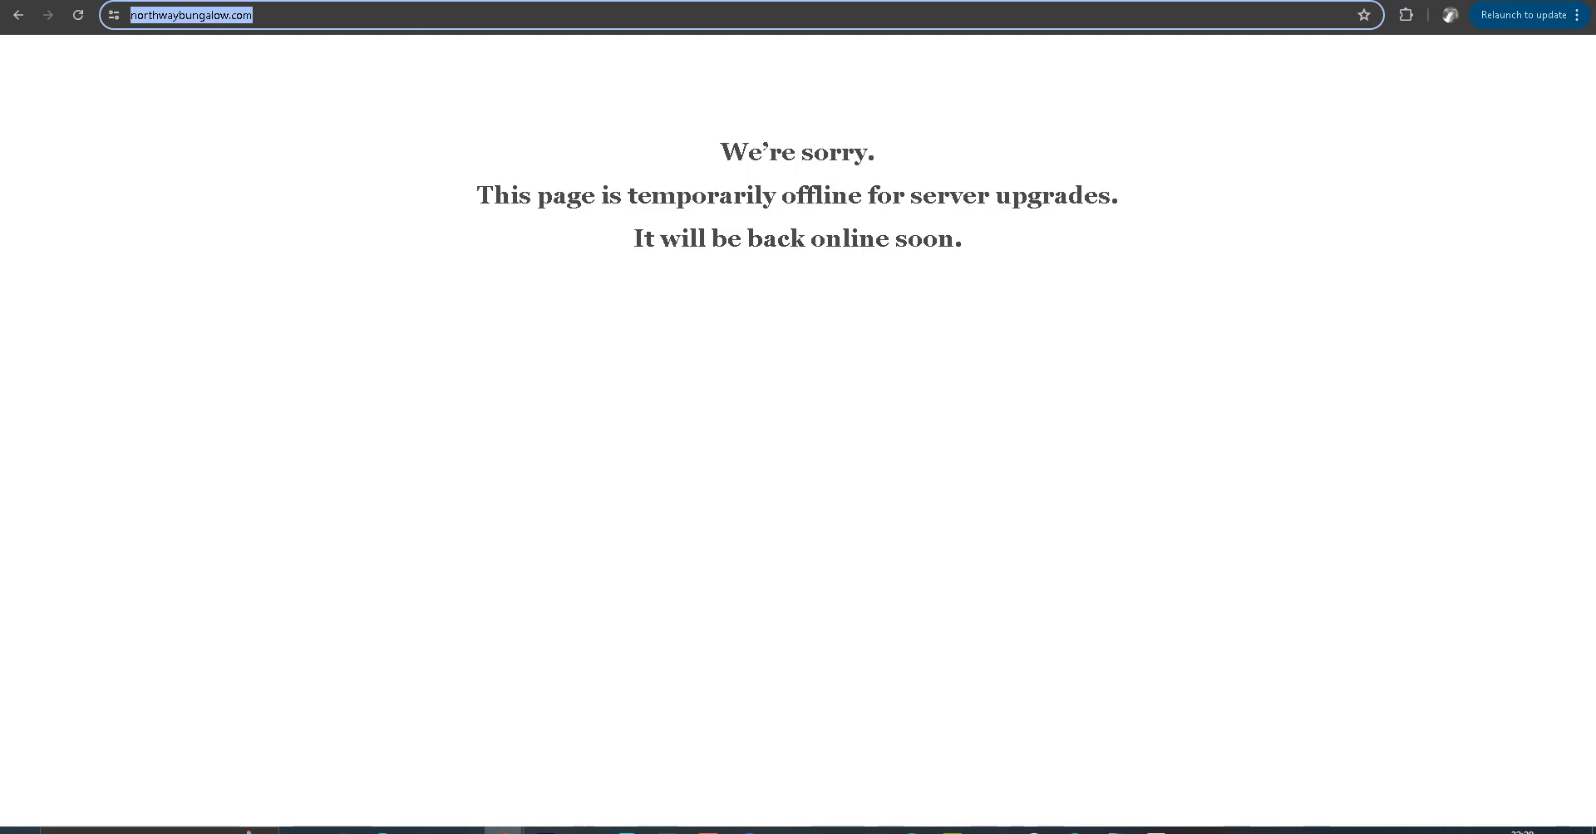
- Switch to Cloudflare and open the DNS records of northwaybungalow.com to review its A record addresses
key("ctrl+Tab")
key("ctrl+Tab")
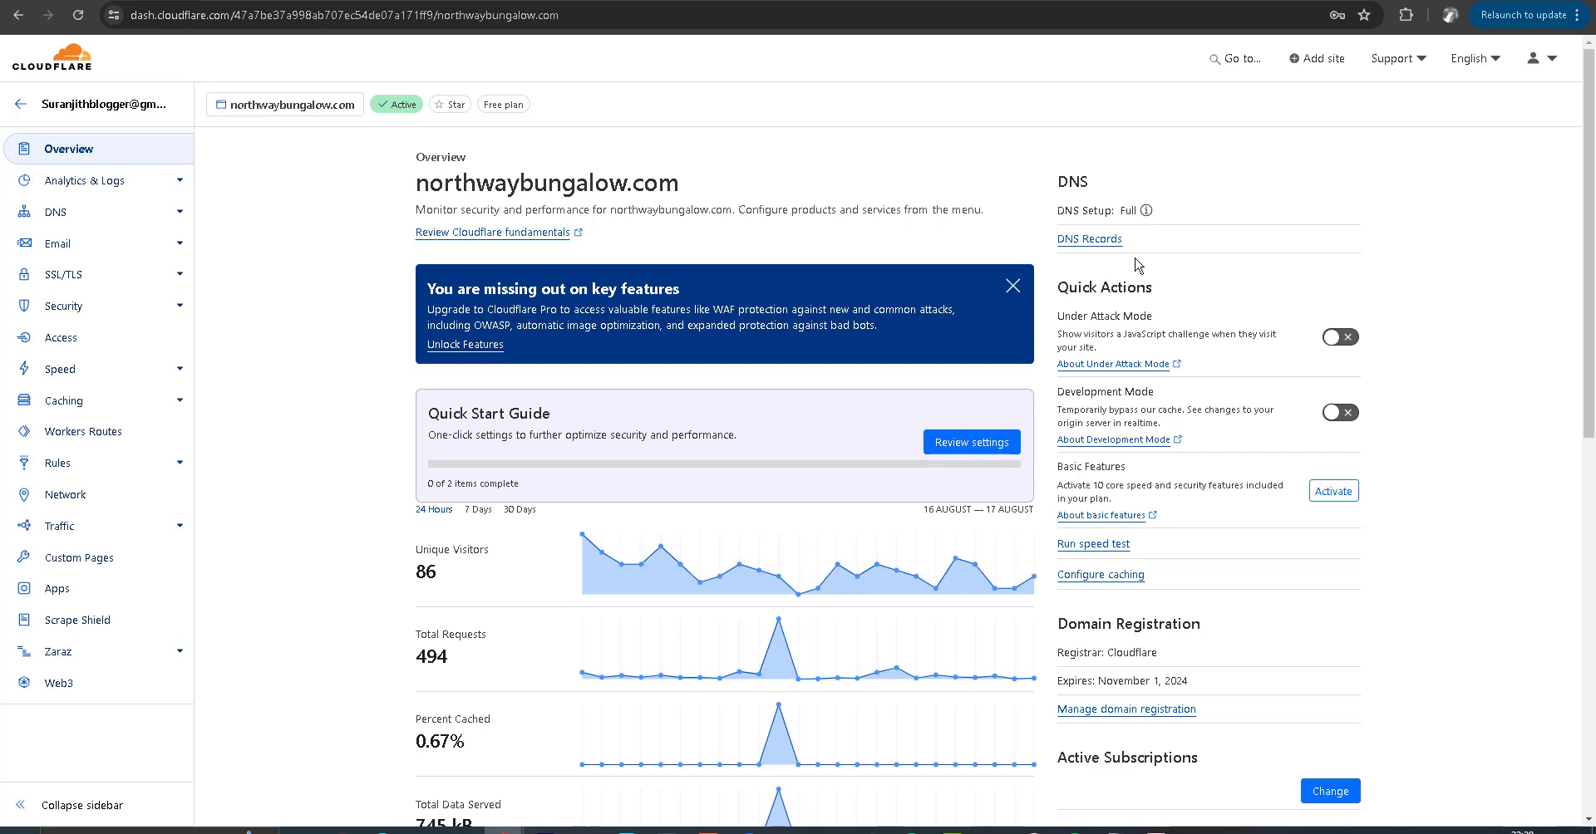
left_click(1106, 243)
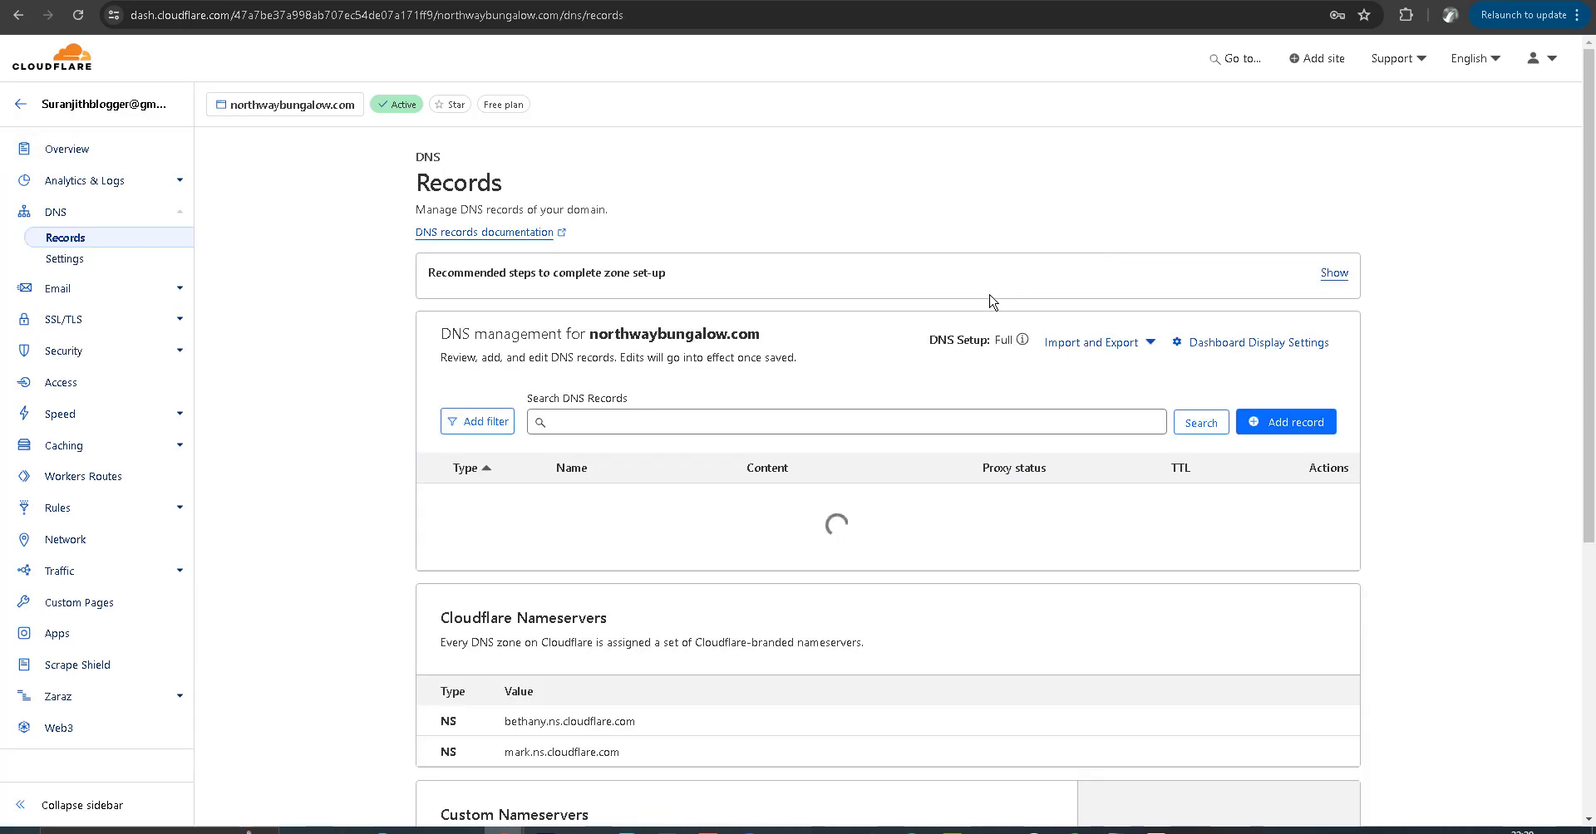
scroll(990, 303, "down", 4)
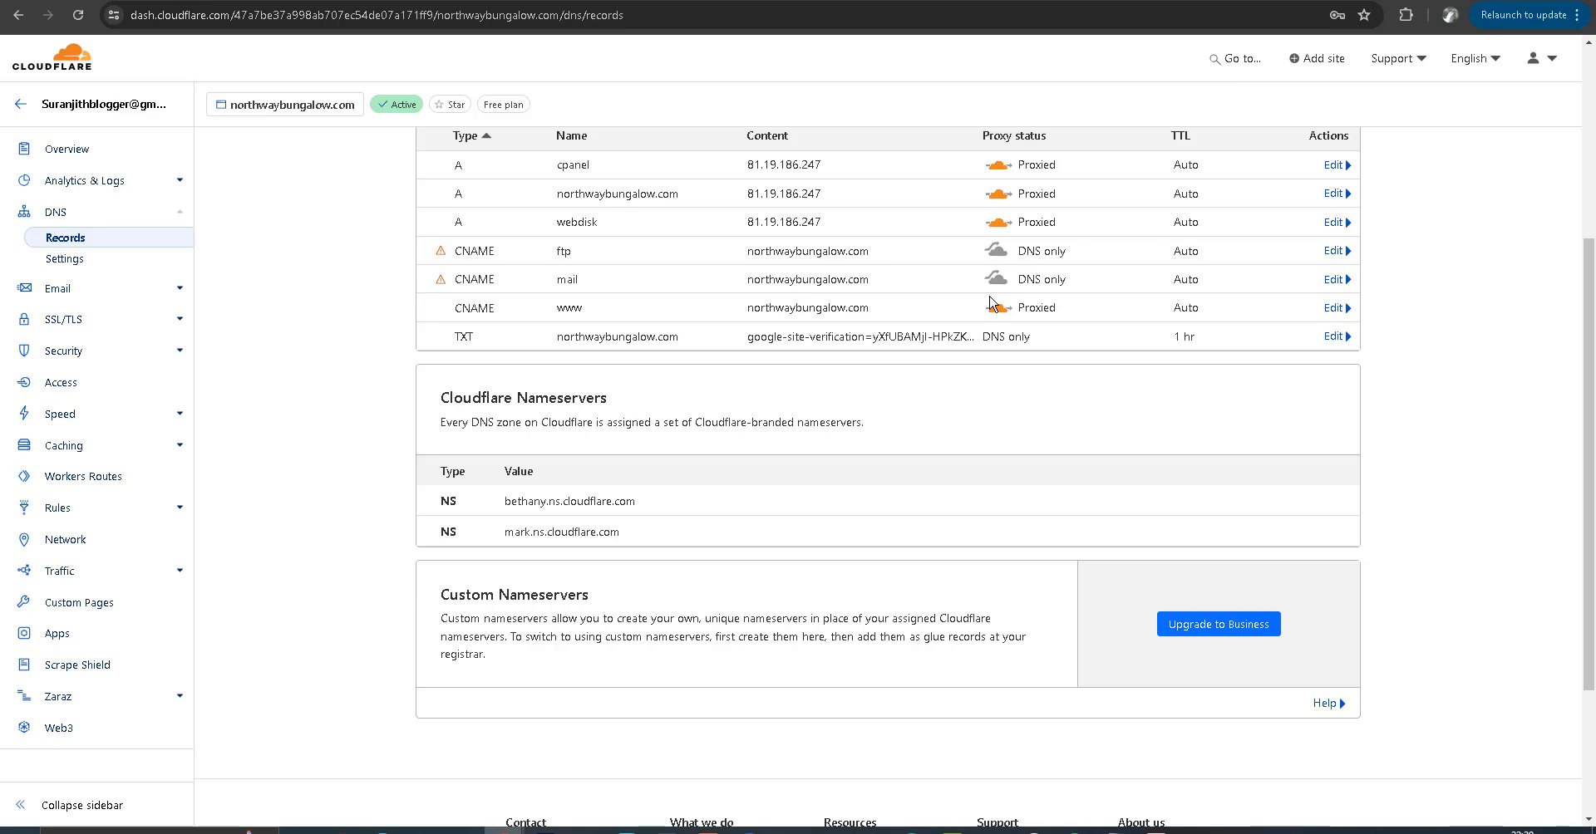
scroll(748, 308, "up", 1)
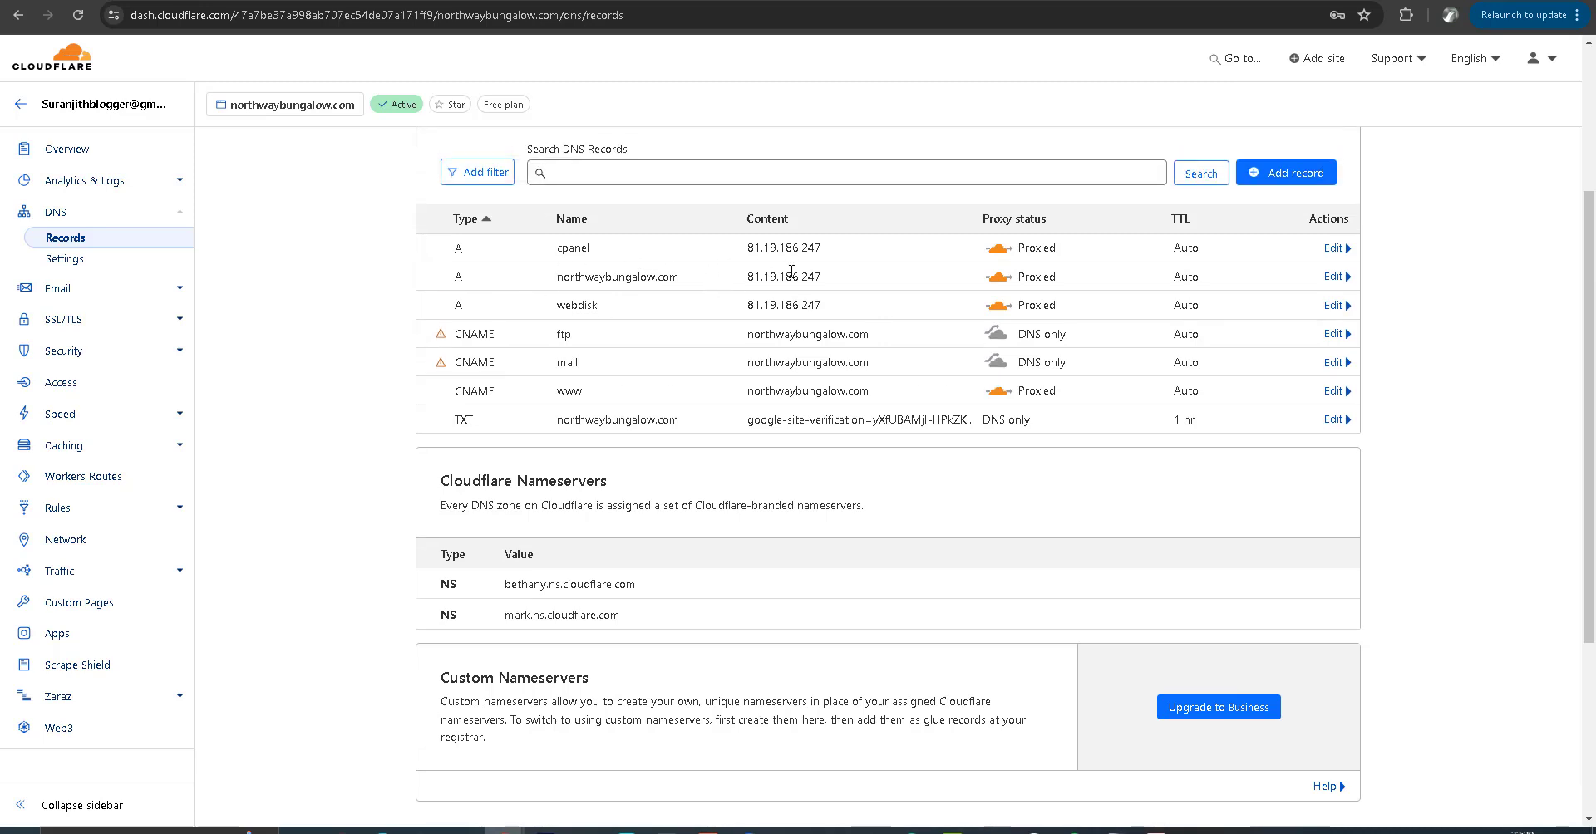
scroll(794, 272, "up", 1)
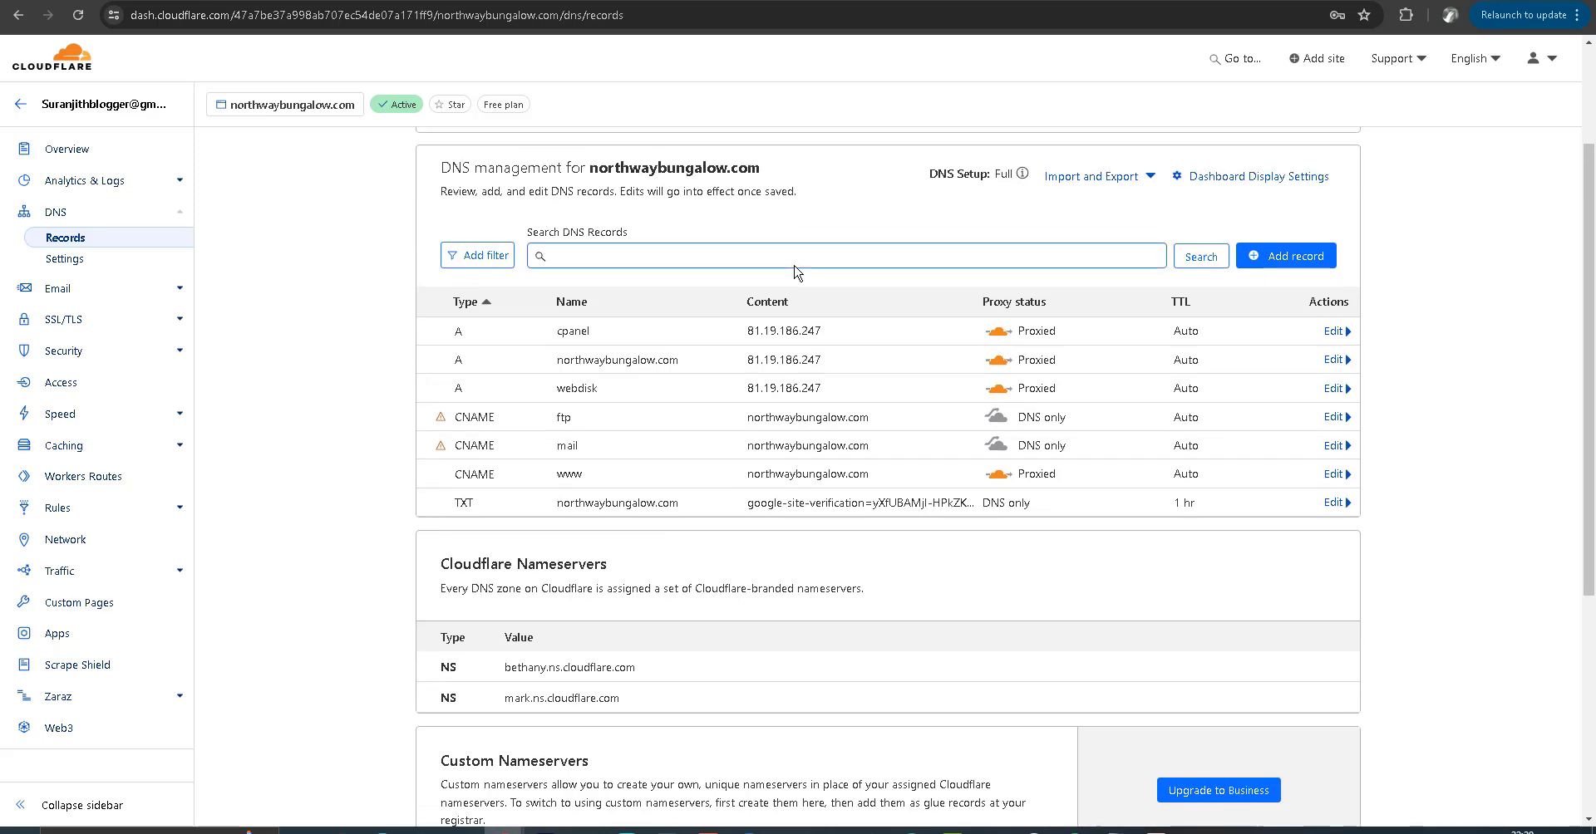
scroll(796, 272, "down", 1)
scroll(796, 272, "up", 1)
scroll(796, 272, "down", 1)
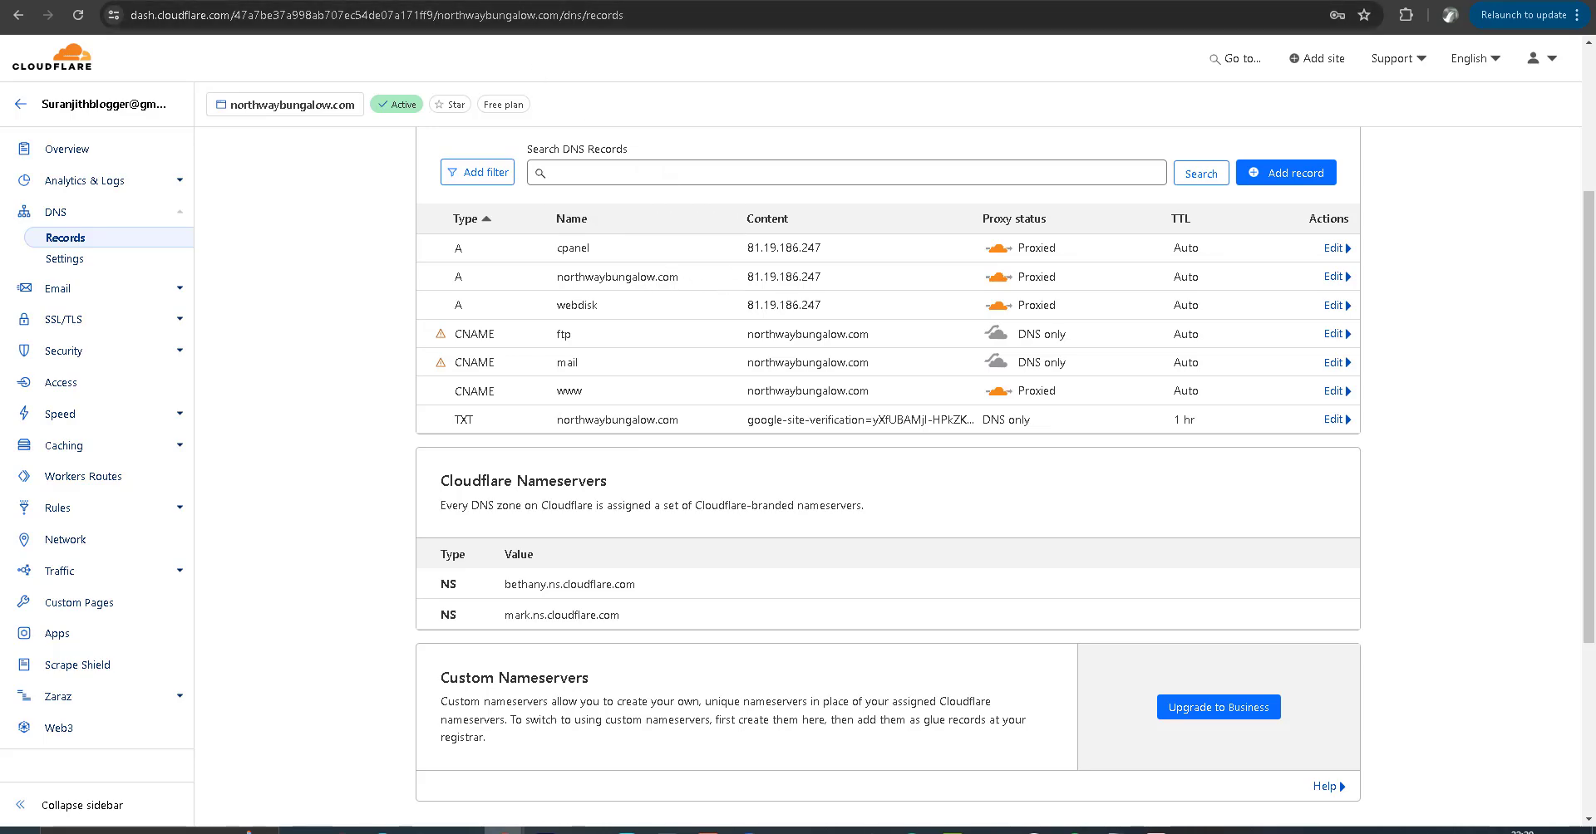
- Switch to cPanel and open the zone records of the northwaybungalow.com domain
key("ctrl+Tab")
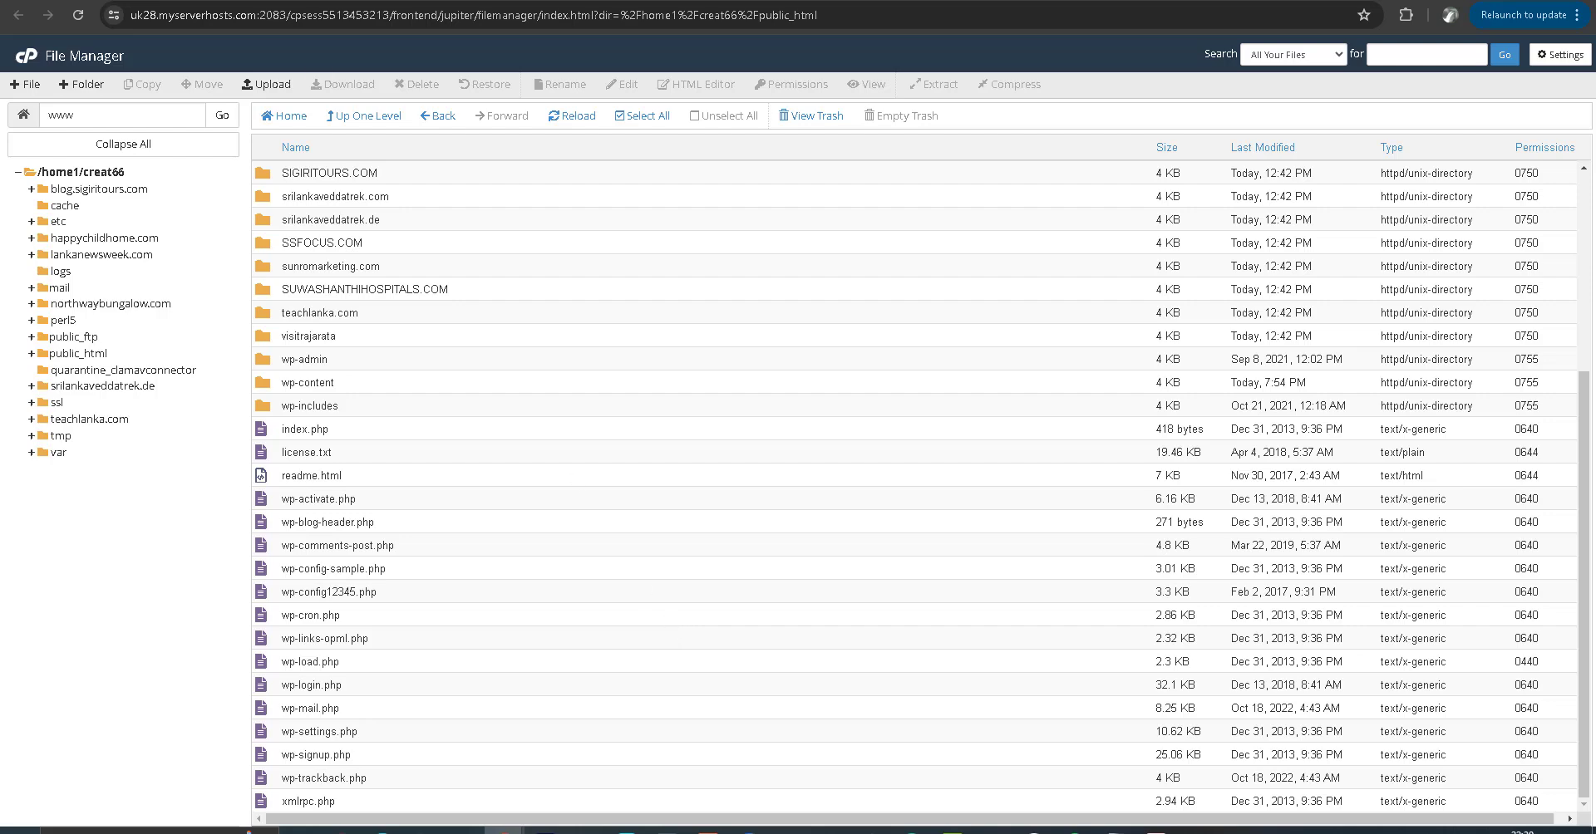
key("ctrl+shift+Tab")
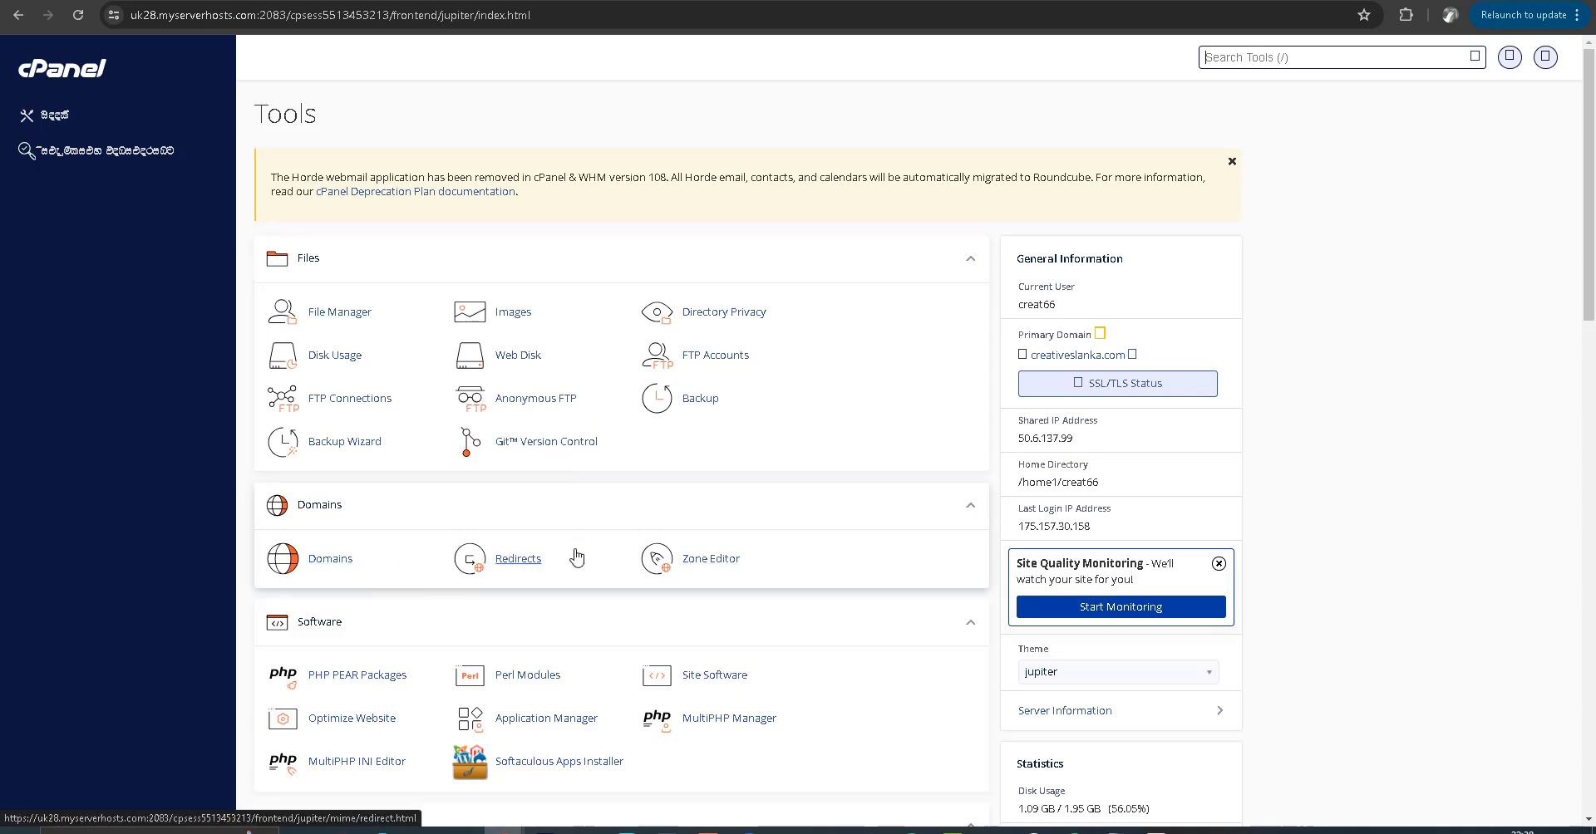
left_click(347, 564)
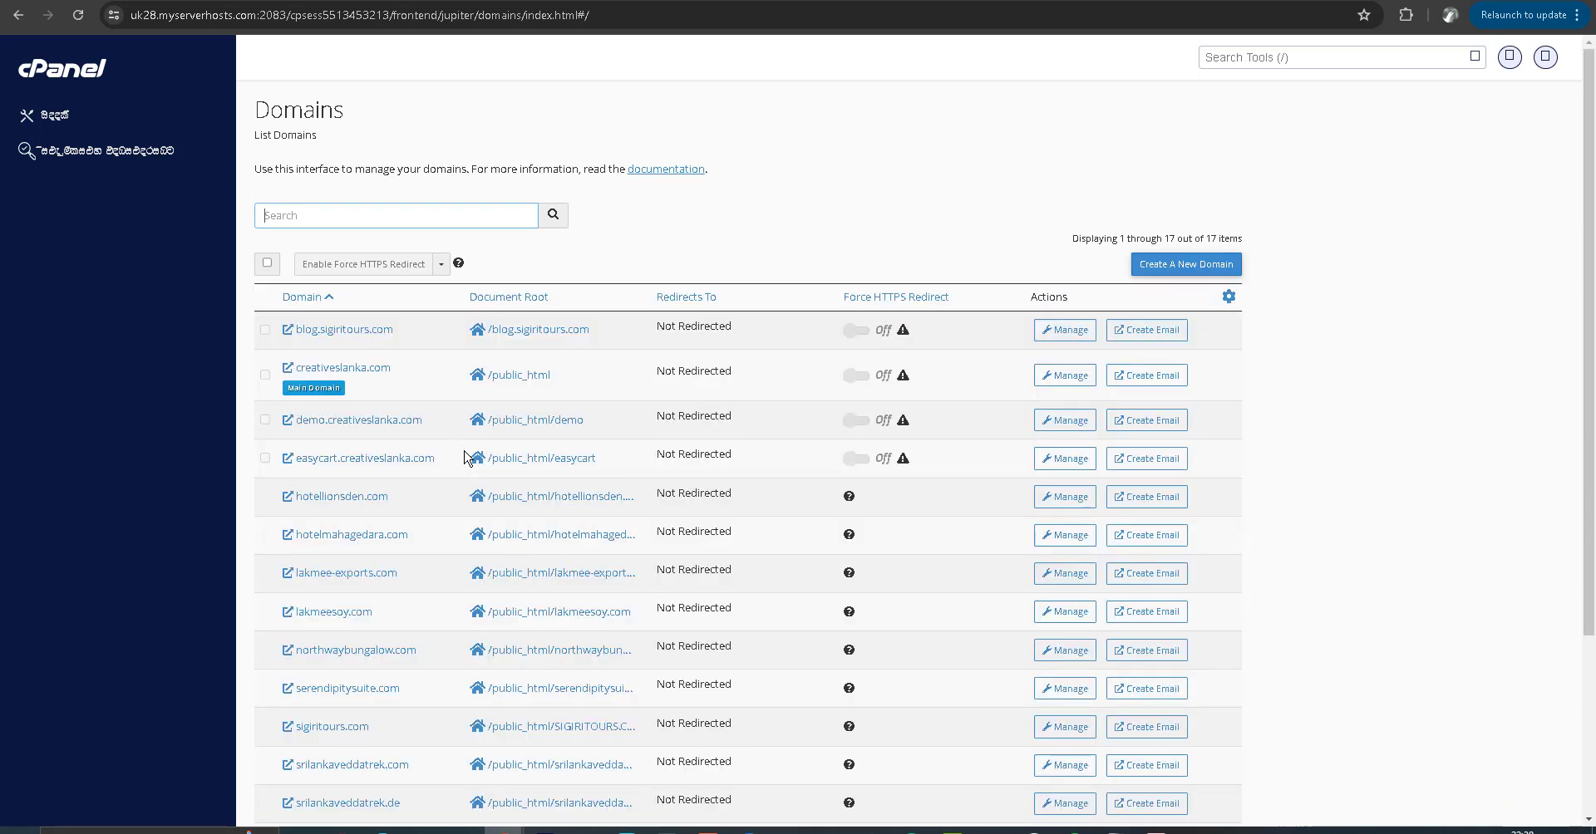
scroll(463, 506, "down", 3)
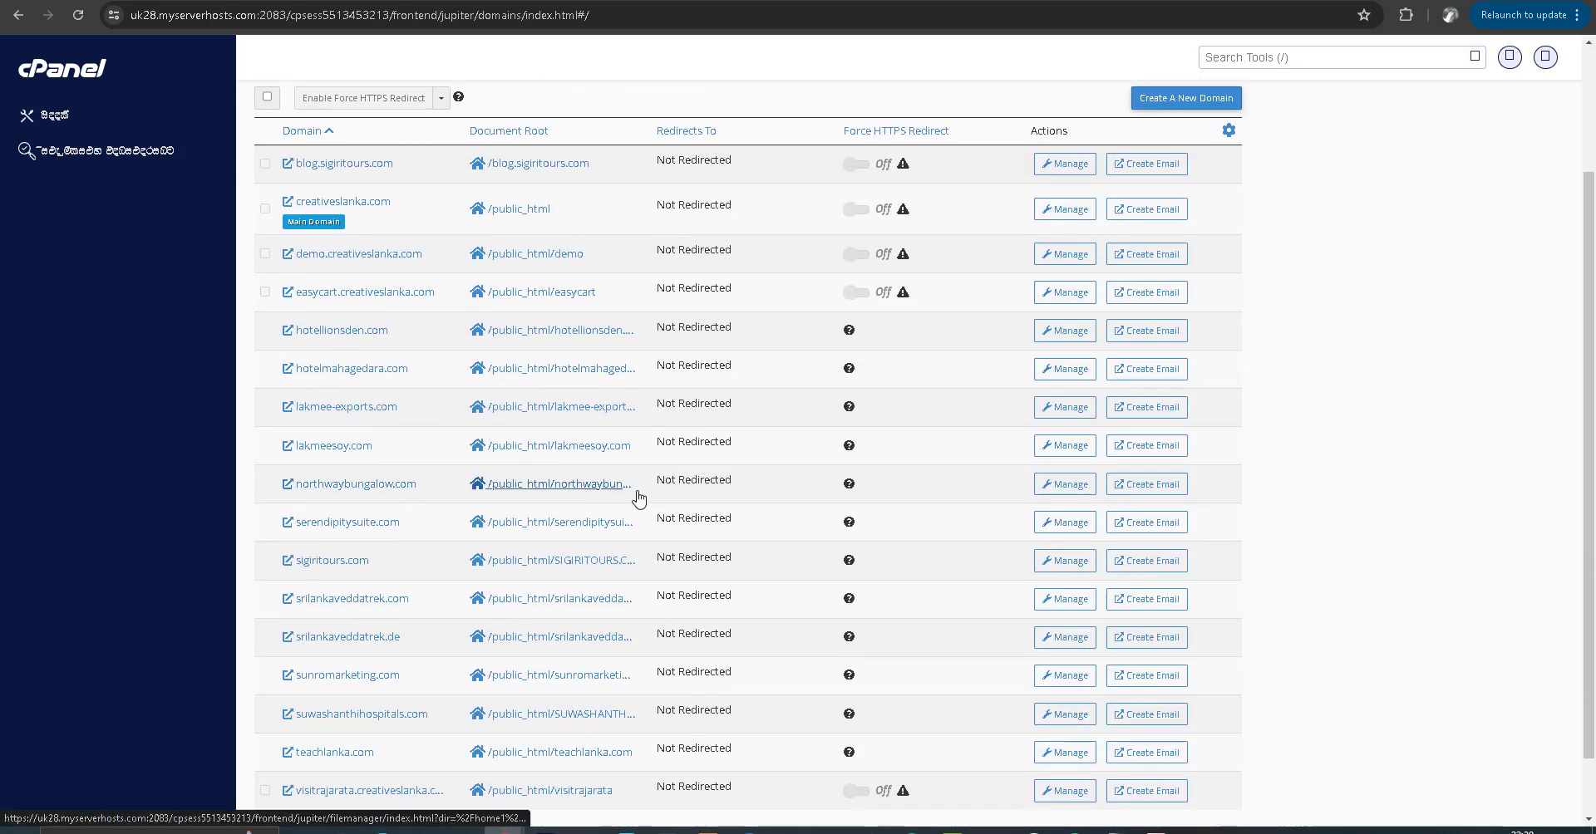
left_click(1062, 483)
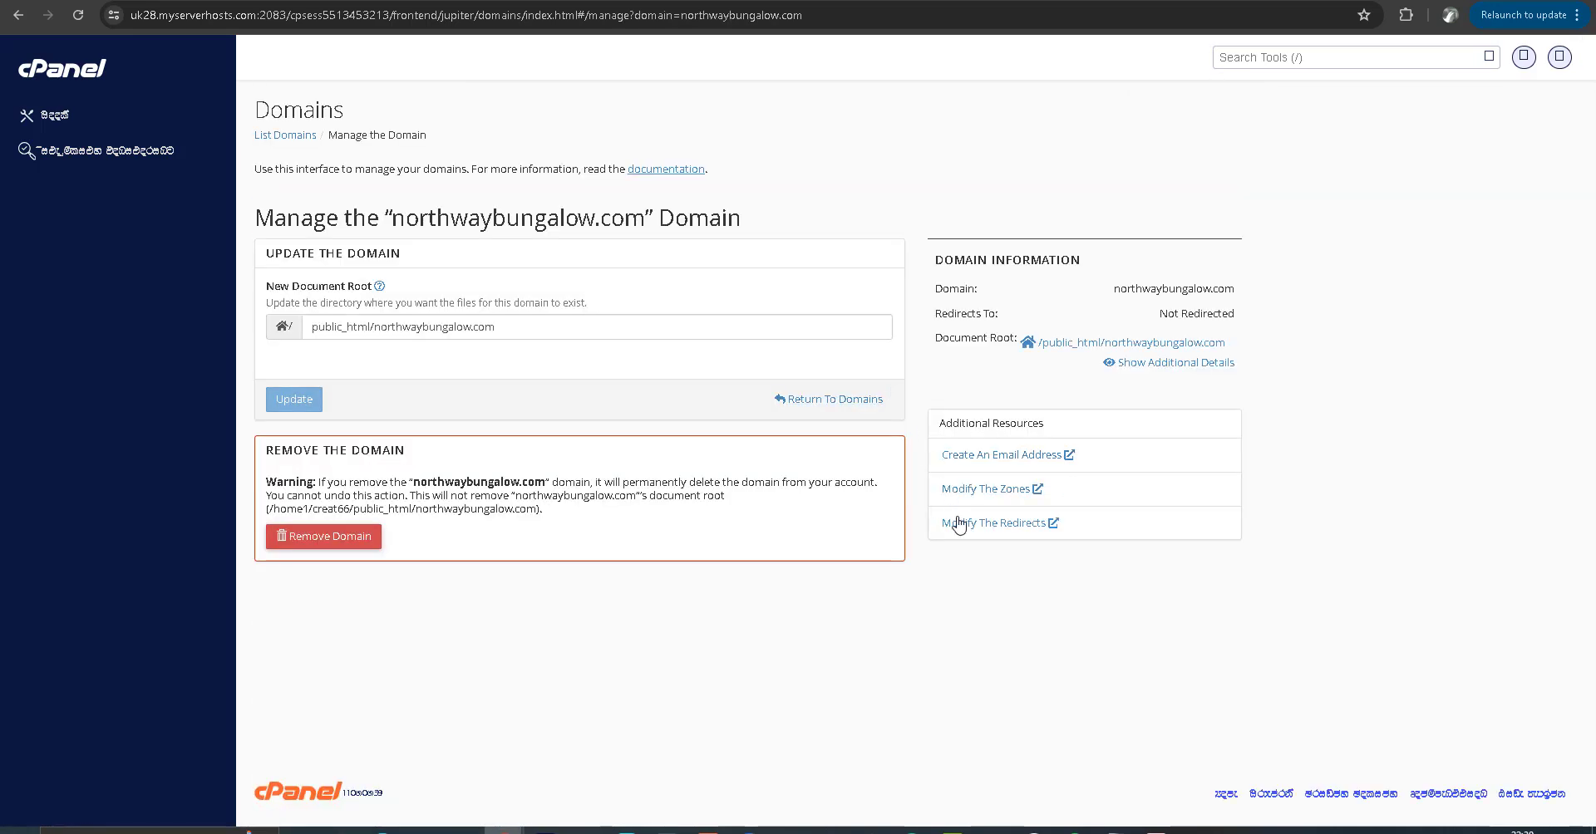
left_click(1012, 495)
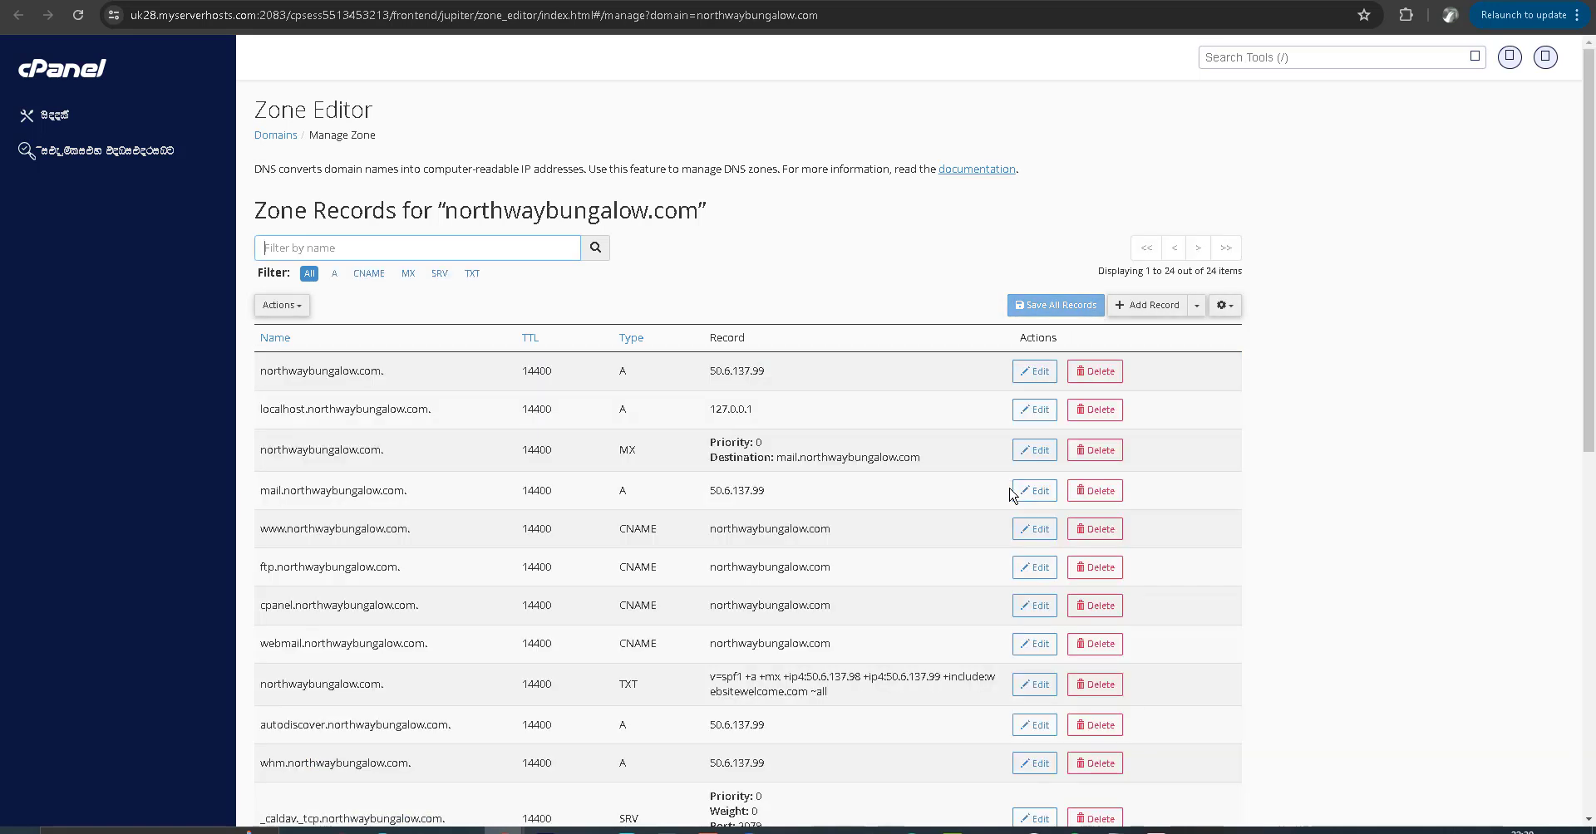
scroll(625, 398, "down", 1)
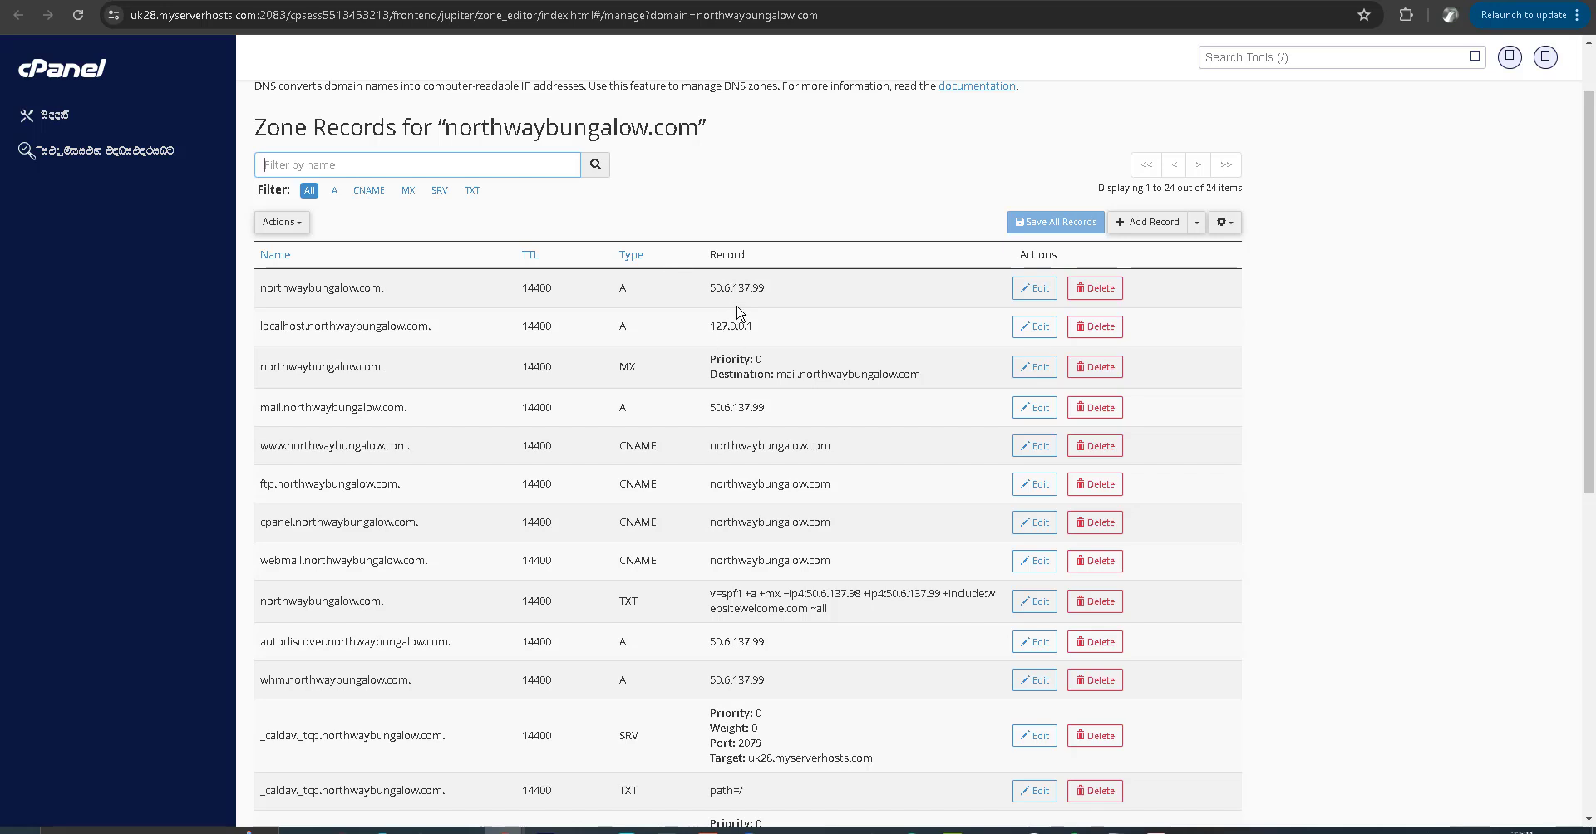
- Compare the A record addresses in the Cloudflare DNS records with those in the cPanel zone records
key("alt+Tab")
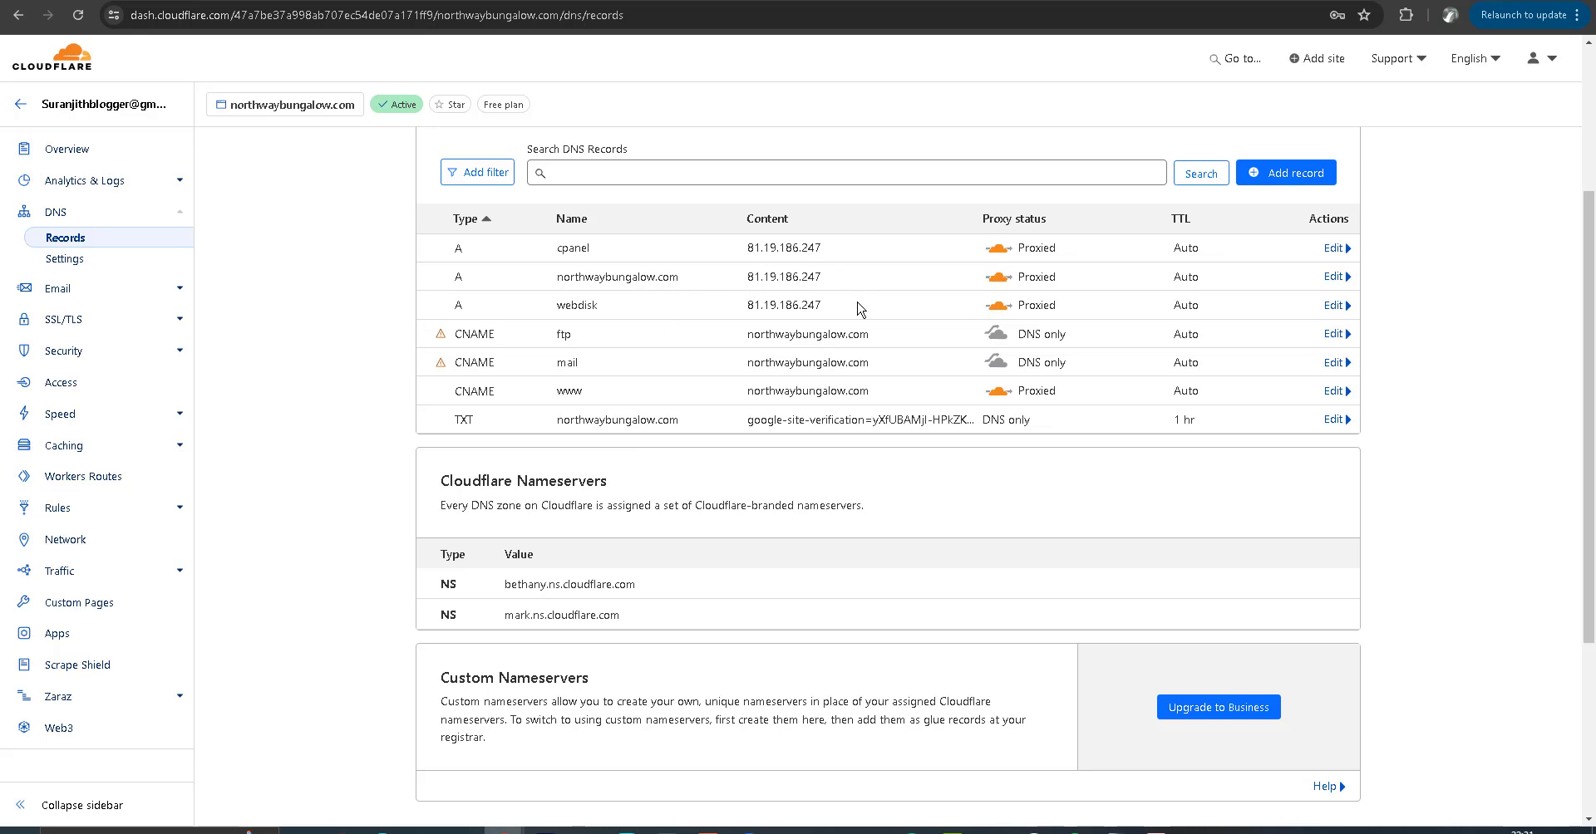
key("alt+Tab")
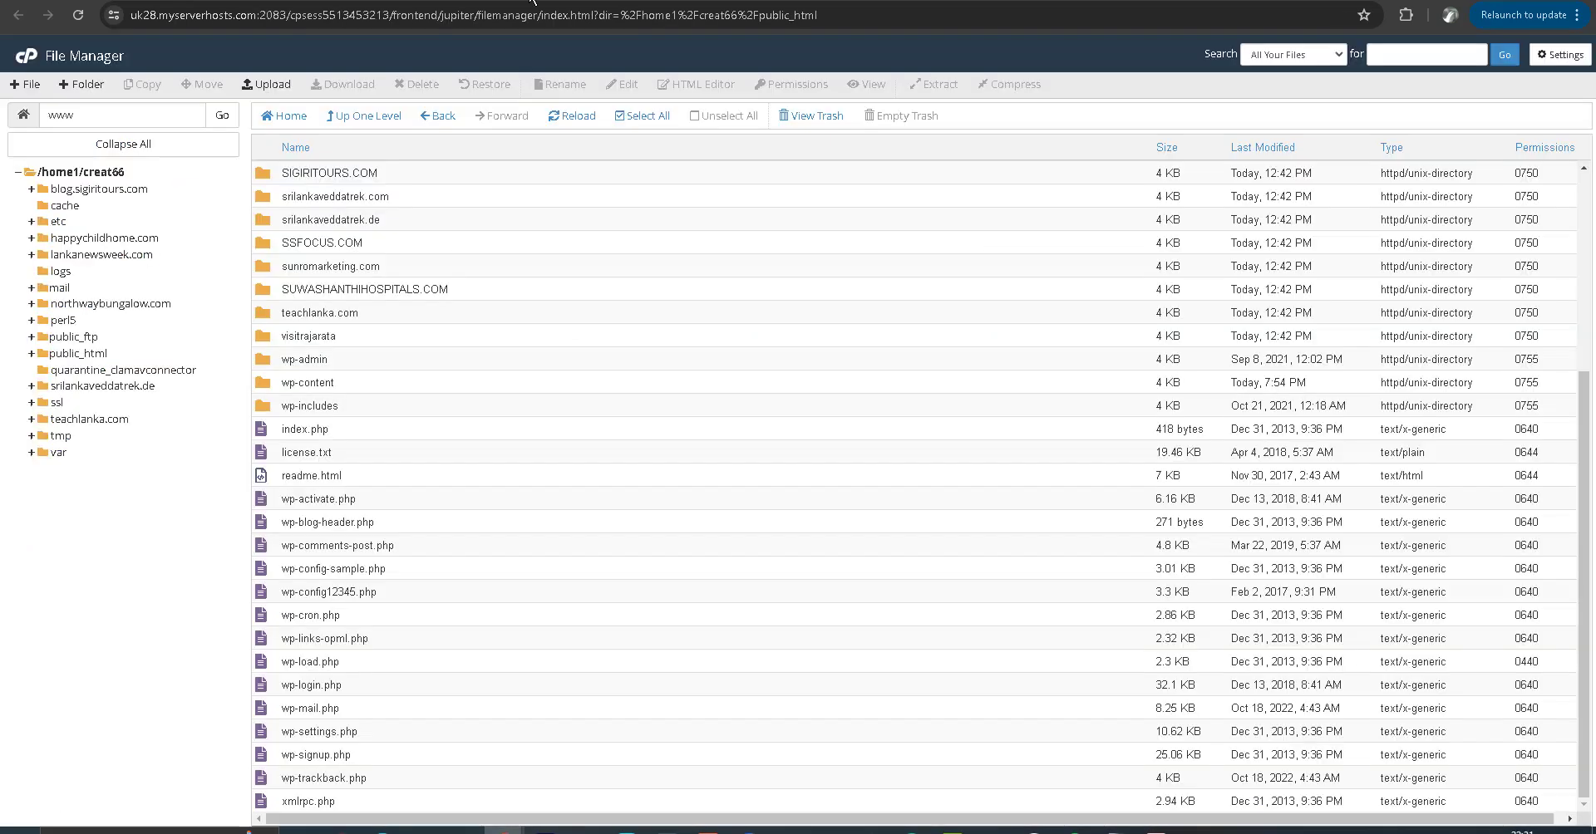
key("alt+Tab")
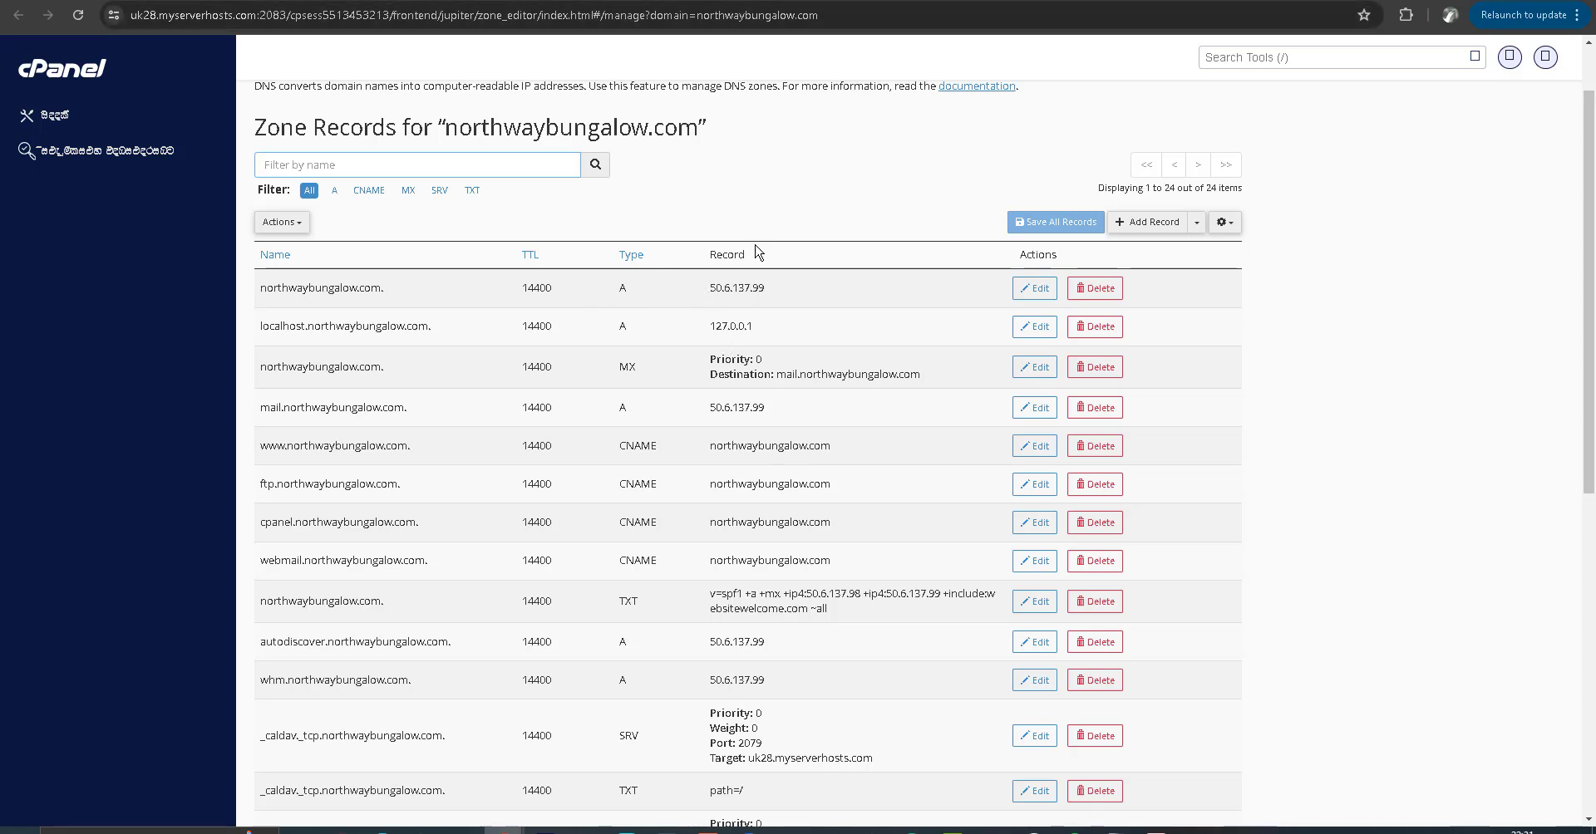
key("alt+Tab")
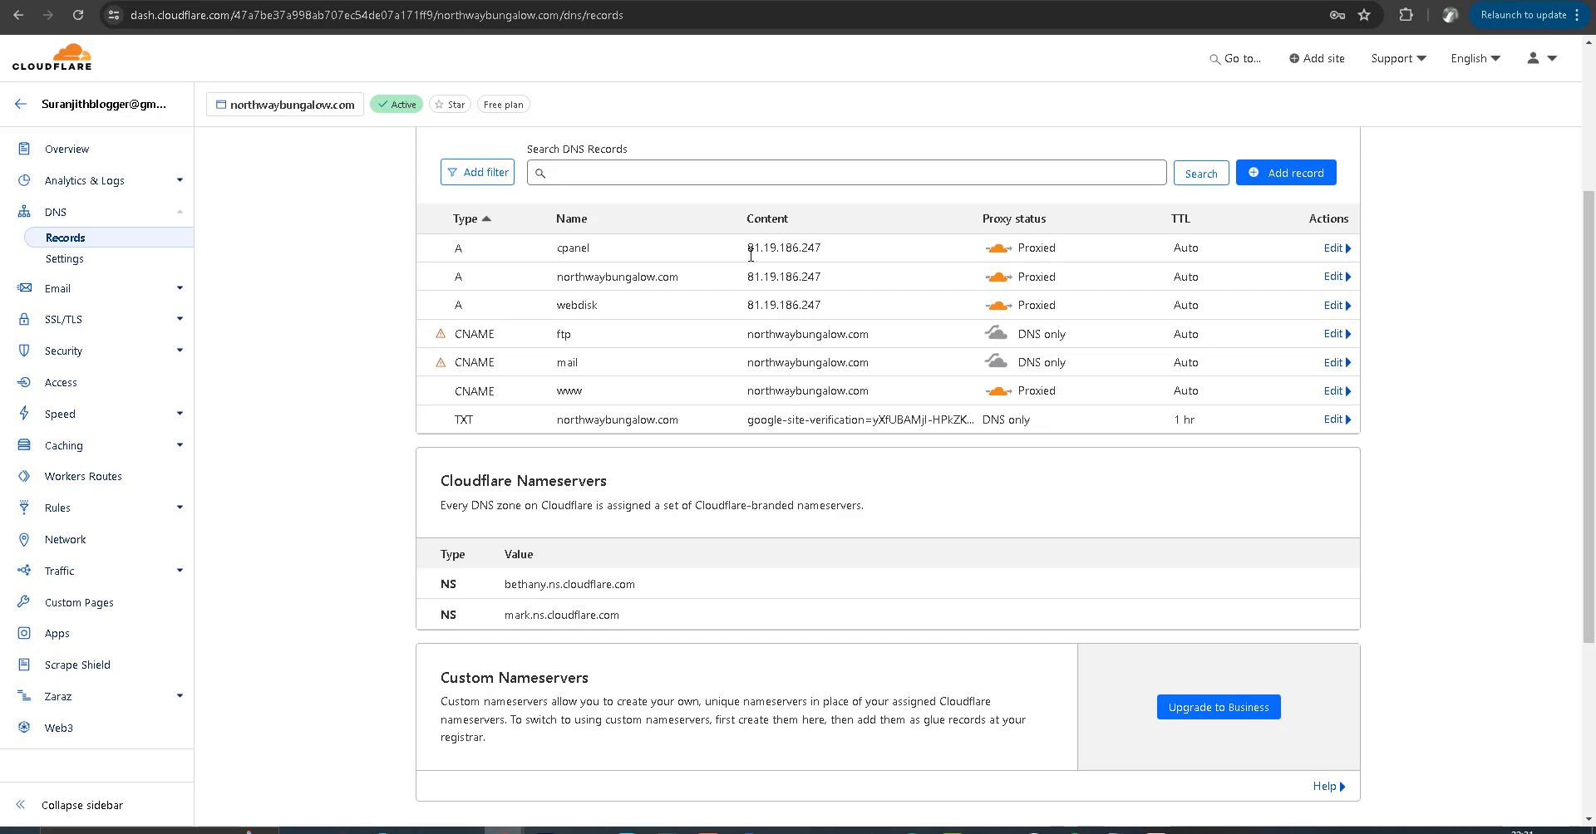
key("alt+Tab")
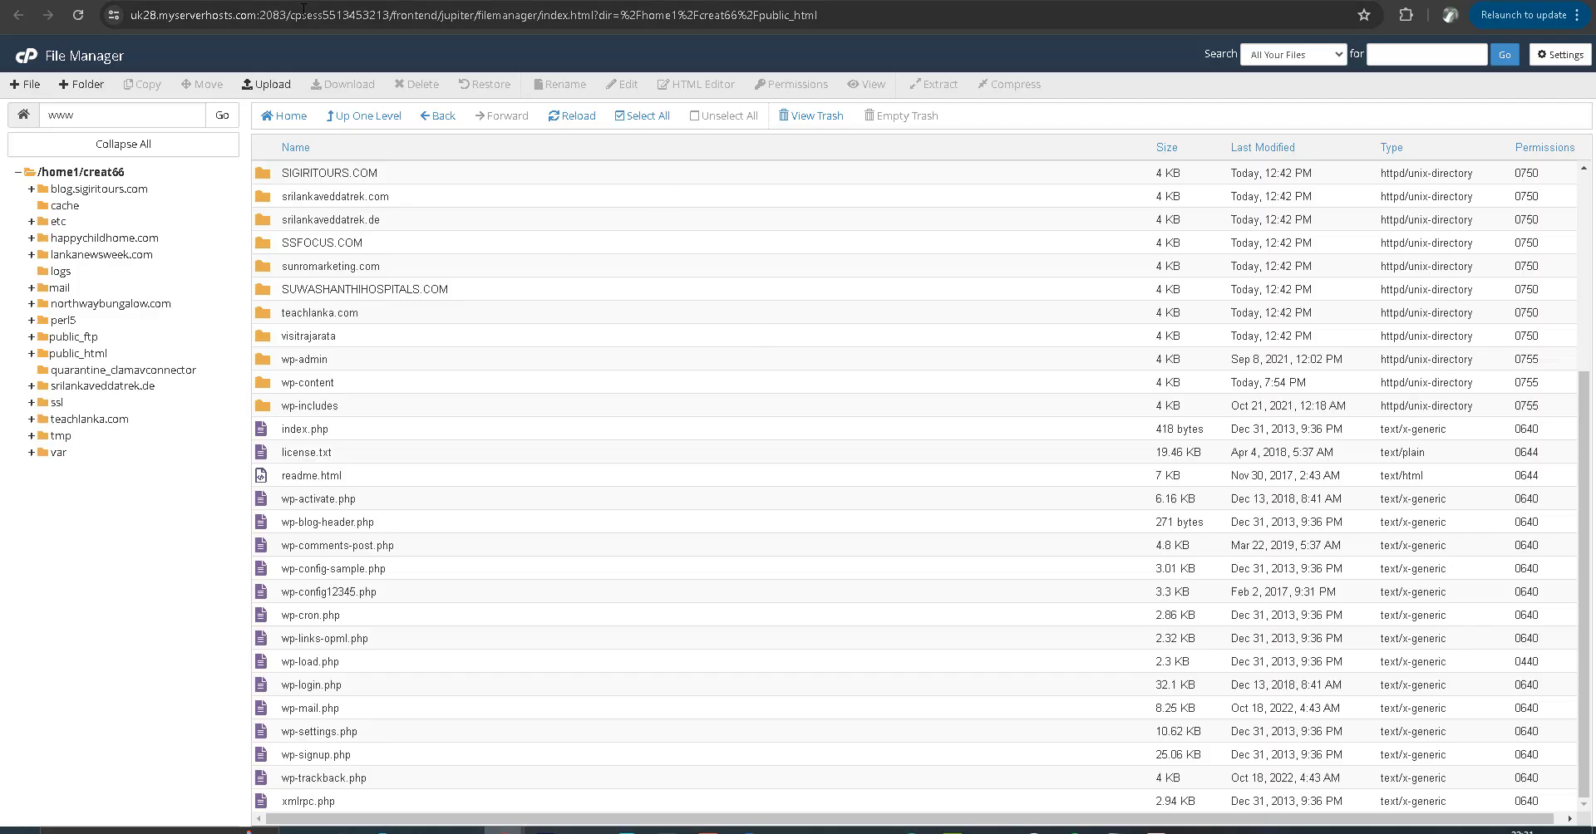
key("ctrl+Tab")
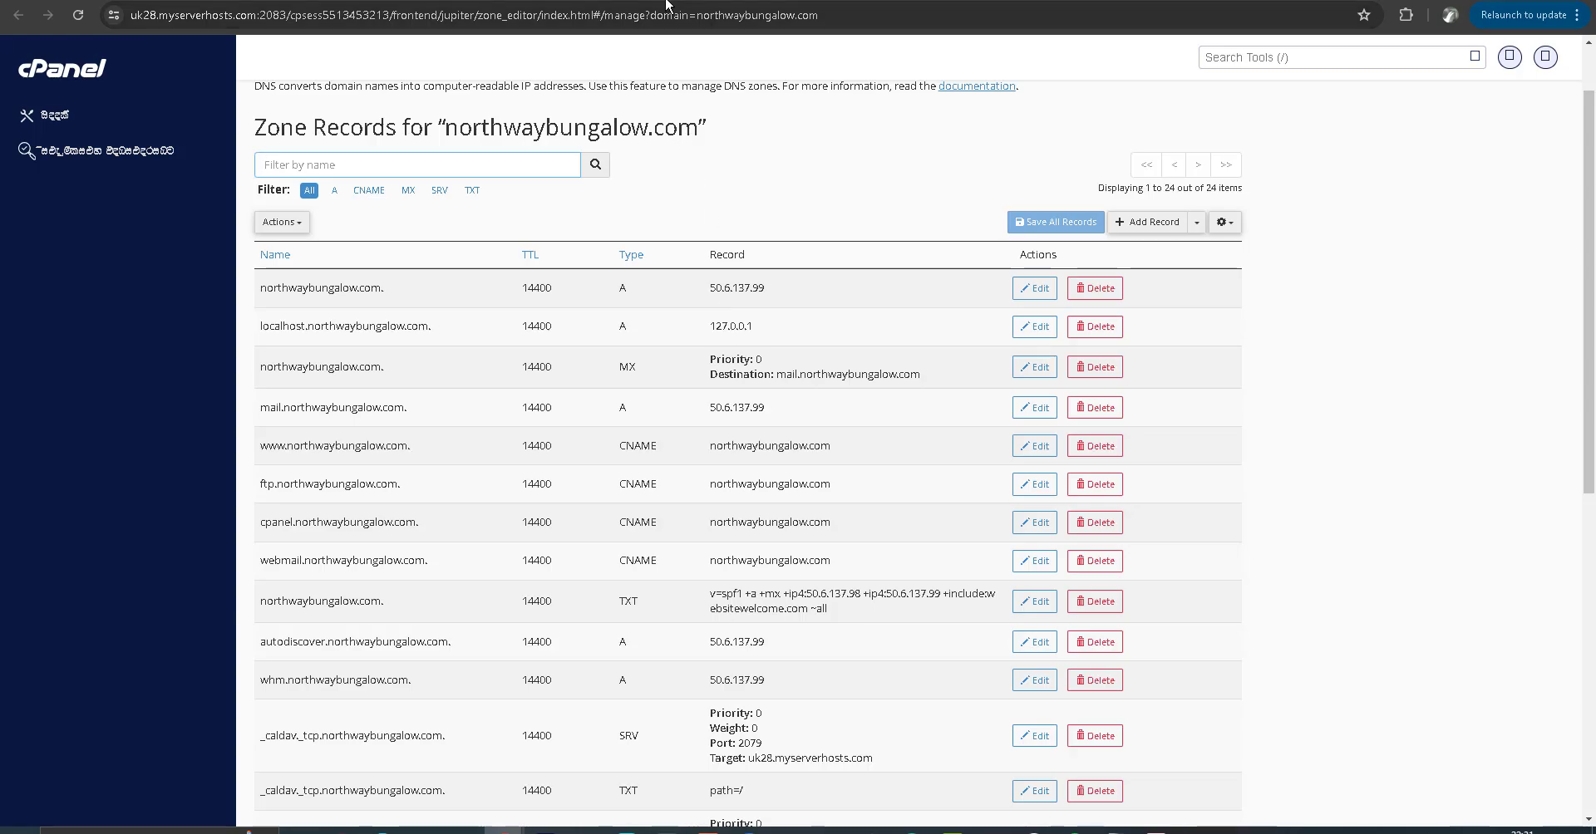
- Check the northwaybungalow.com website and the domain's management page in cPanel
key("ctrl+Tab")
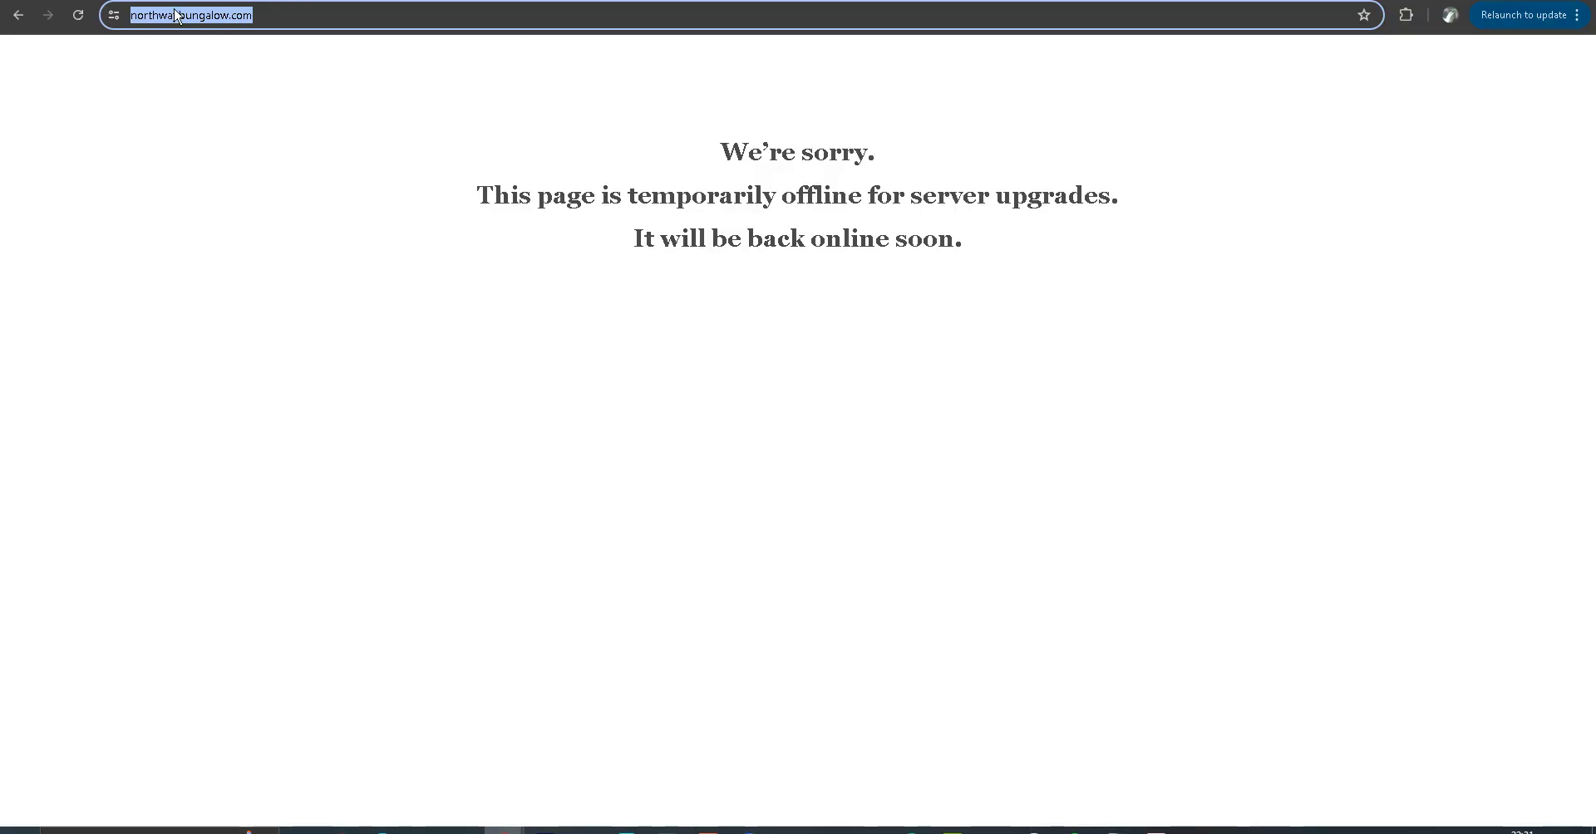
left_click(271, 17)
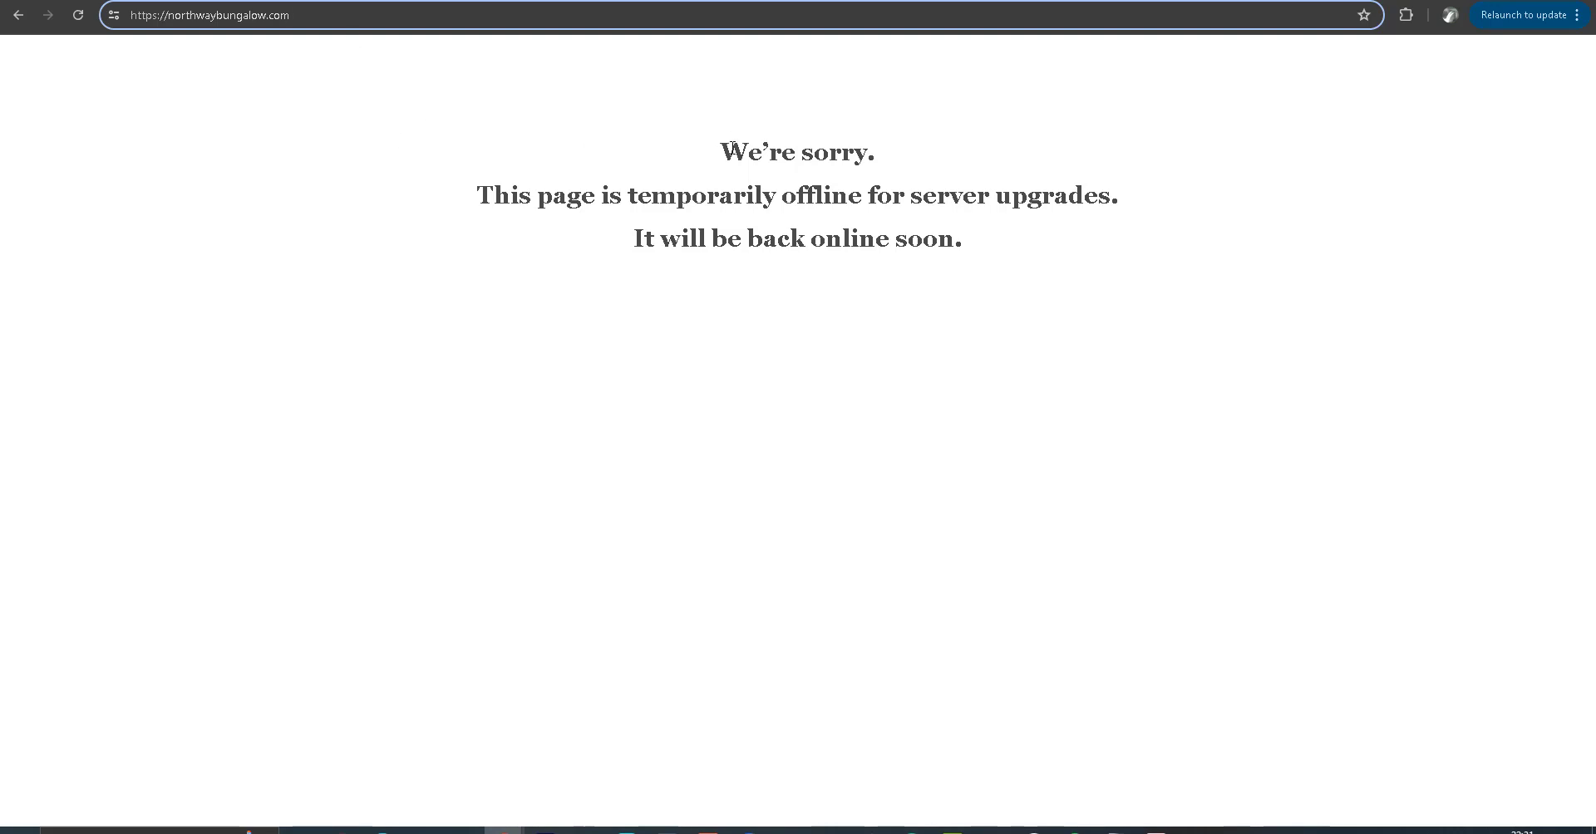
left_click_drag(732, 148, 983, 271)
left_click(983, 271)
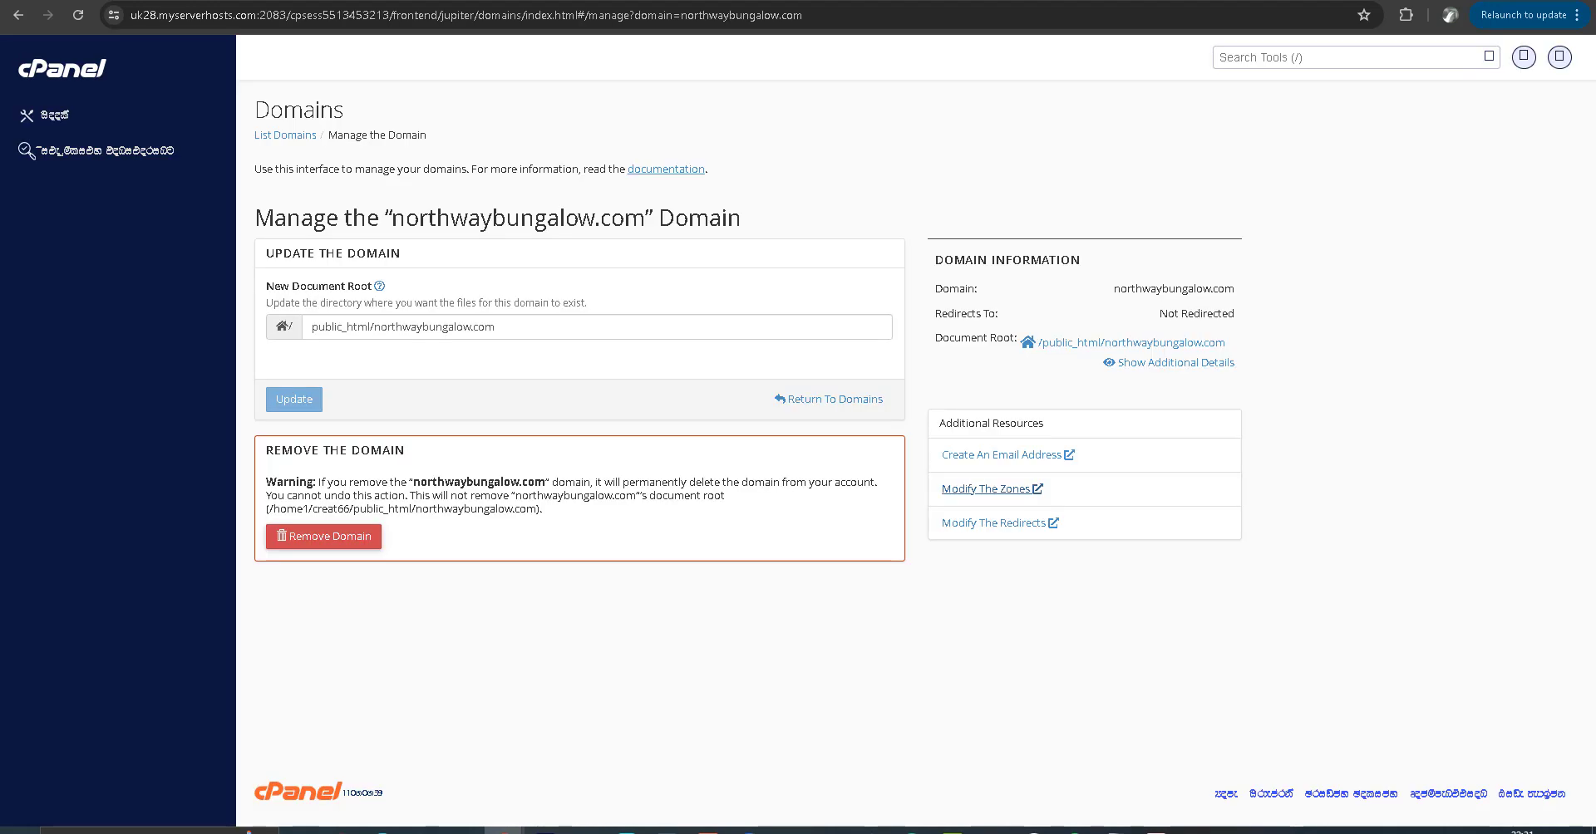
left_click(986, 489)
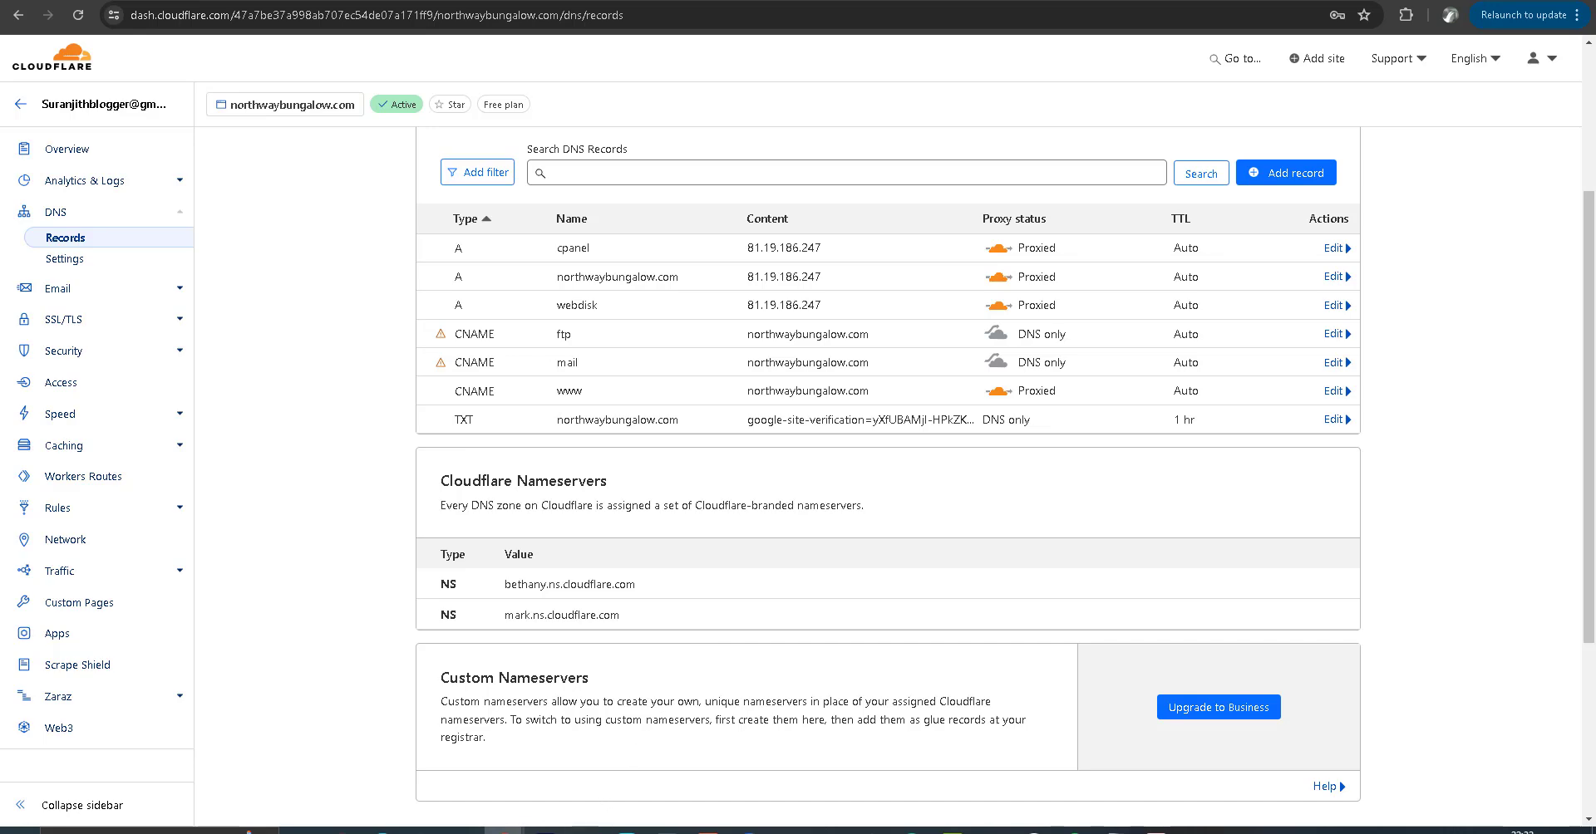
- Copy the IP address 50.6.137.99 from the northwaybungalow.com A record in the cPanel zone records
key("ctrl+Tab")
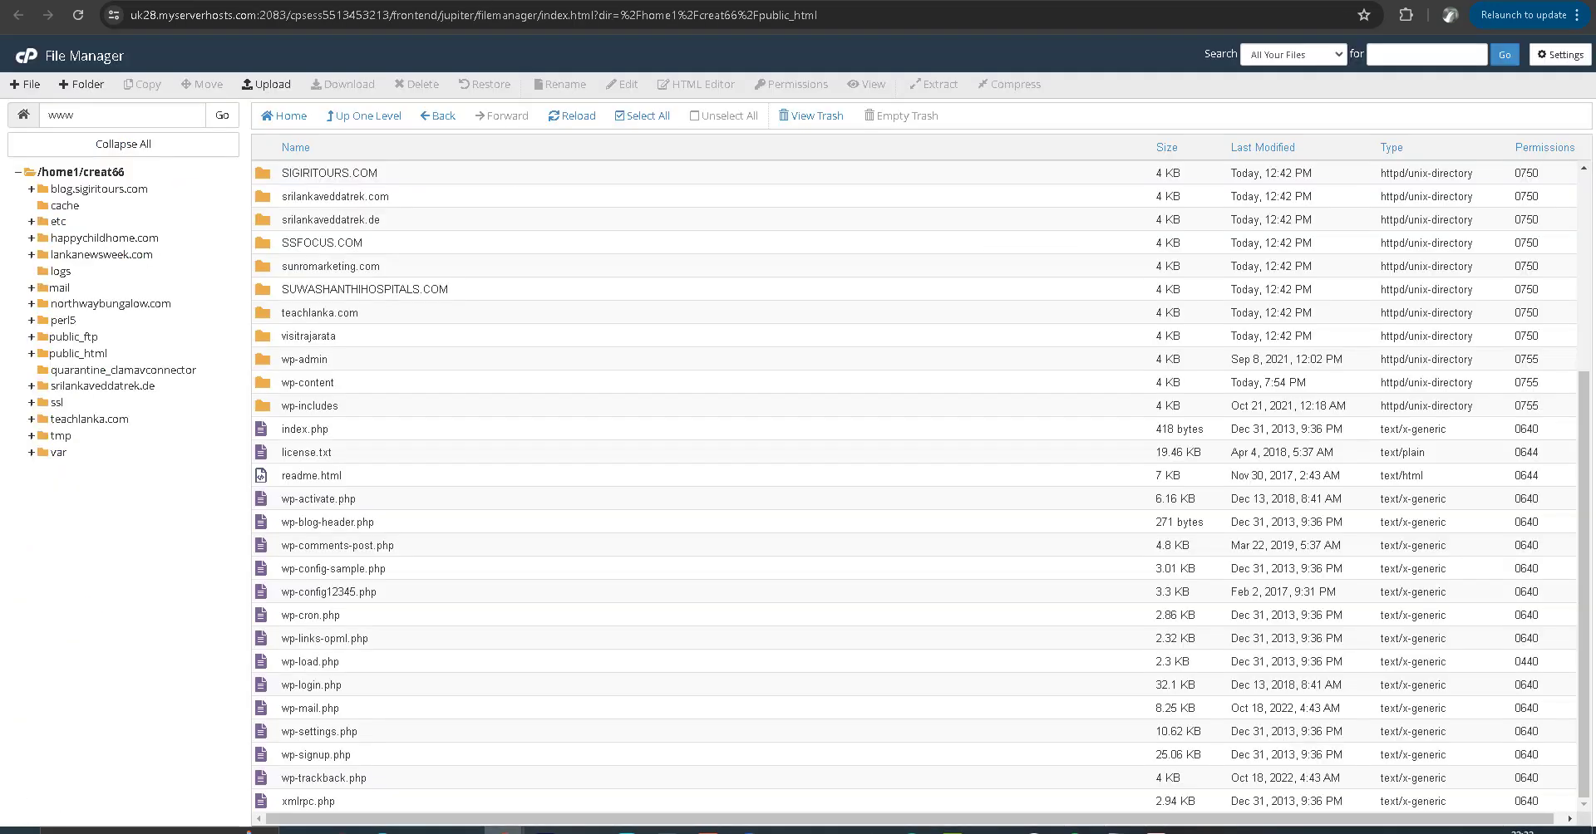
key("ctrl+Tab")
left_click_drag(764, 289, 721, 292)
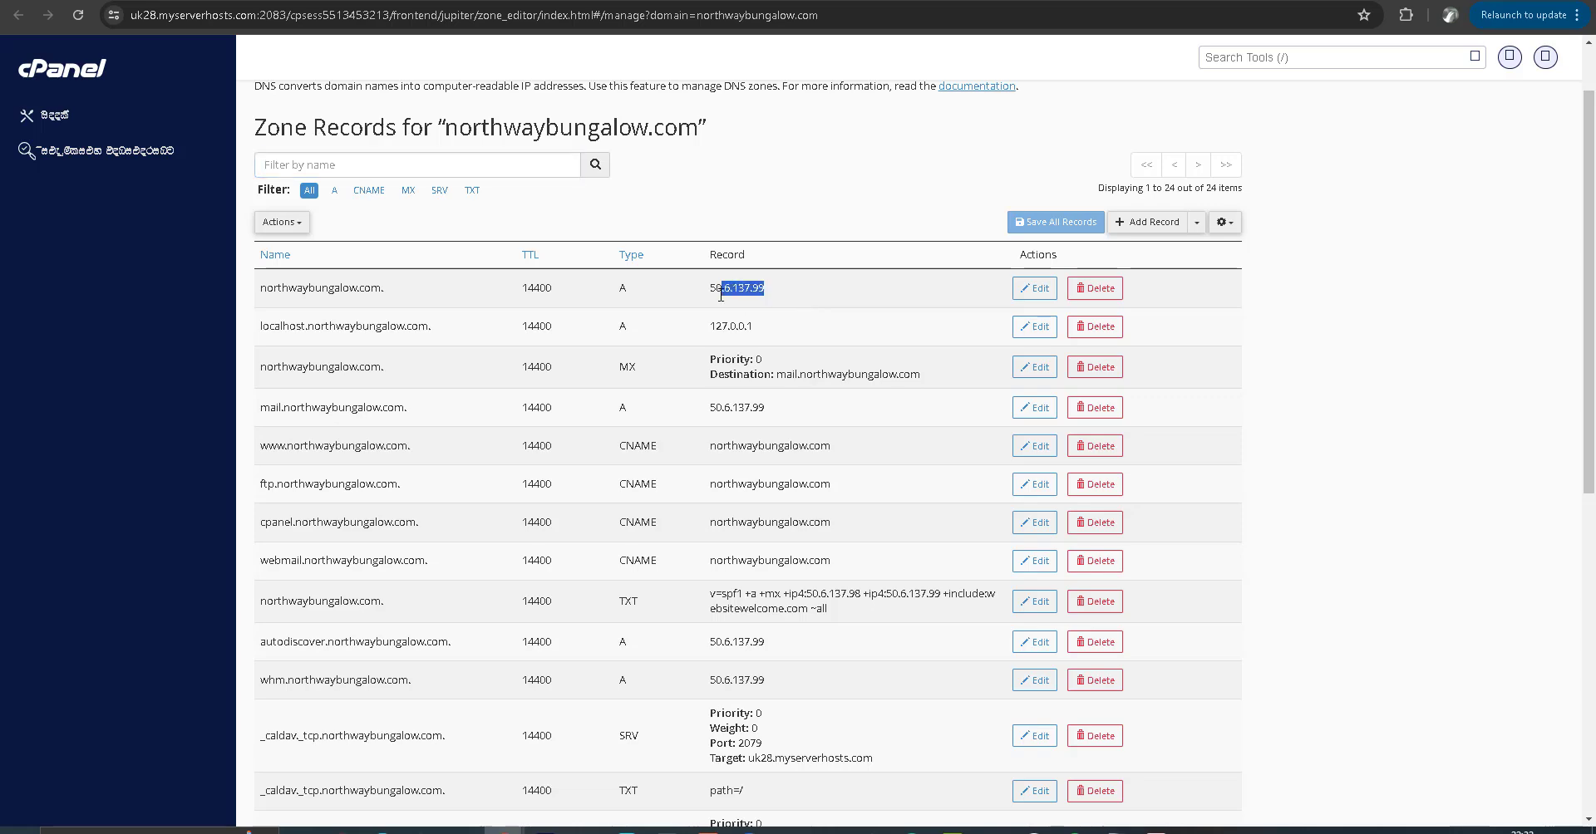
right_click(716, 291)
left_click(752, 301)
- Switch to the Cloudflare DNS records, set the cpanel A record's IPv4 address to 50.6.137.99 and save it
key("ctrl+Tab")
key("ctrl+Tab")
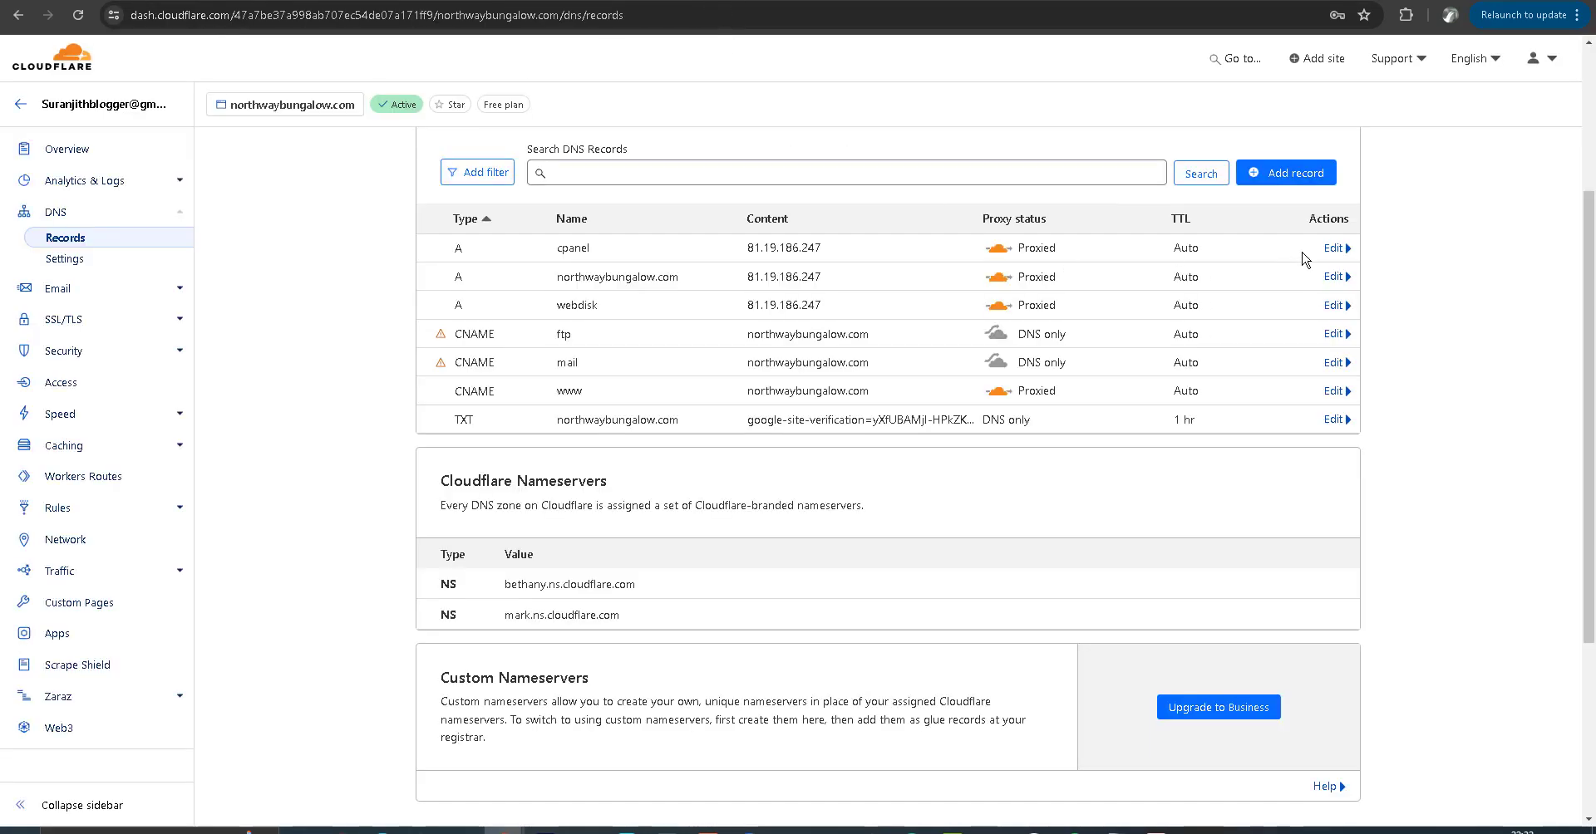
left_click(1333, 249)
left_click(888, 305)
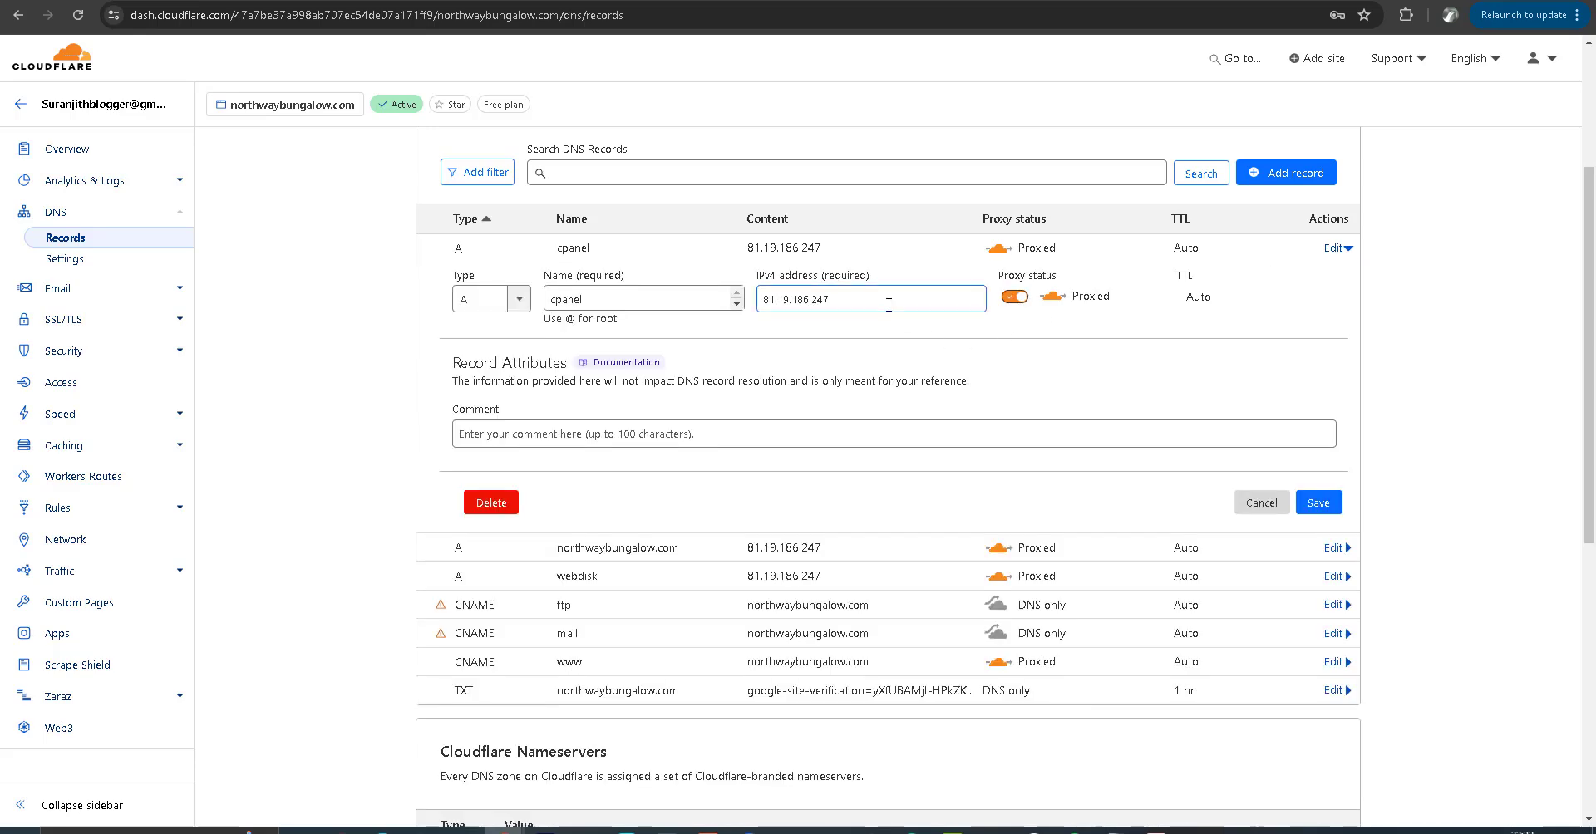
key("ctrl+a")
key("ctrl+v")
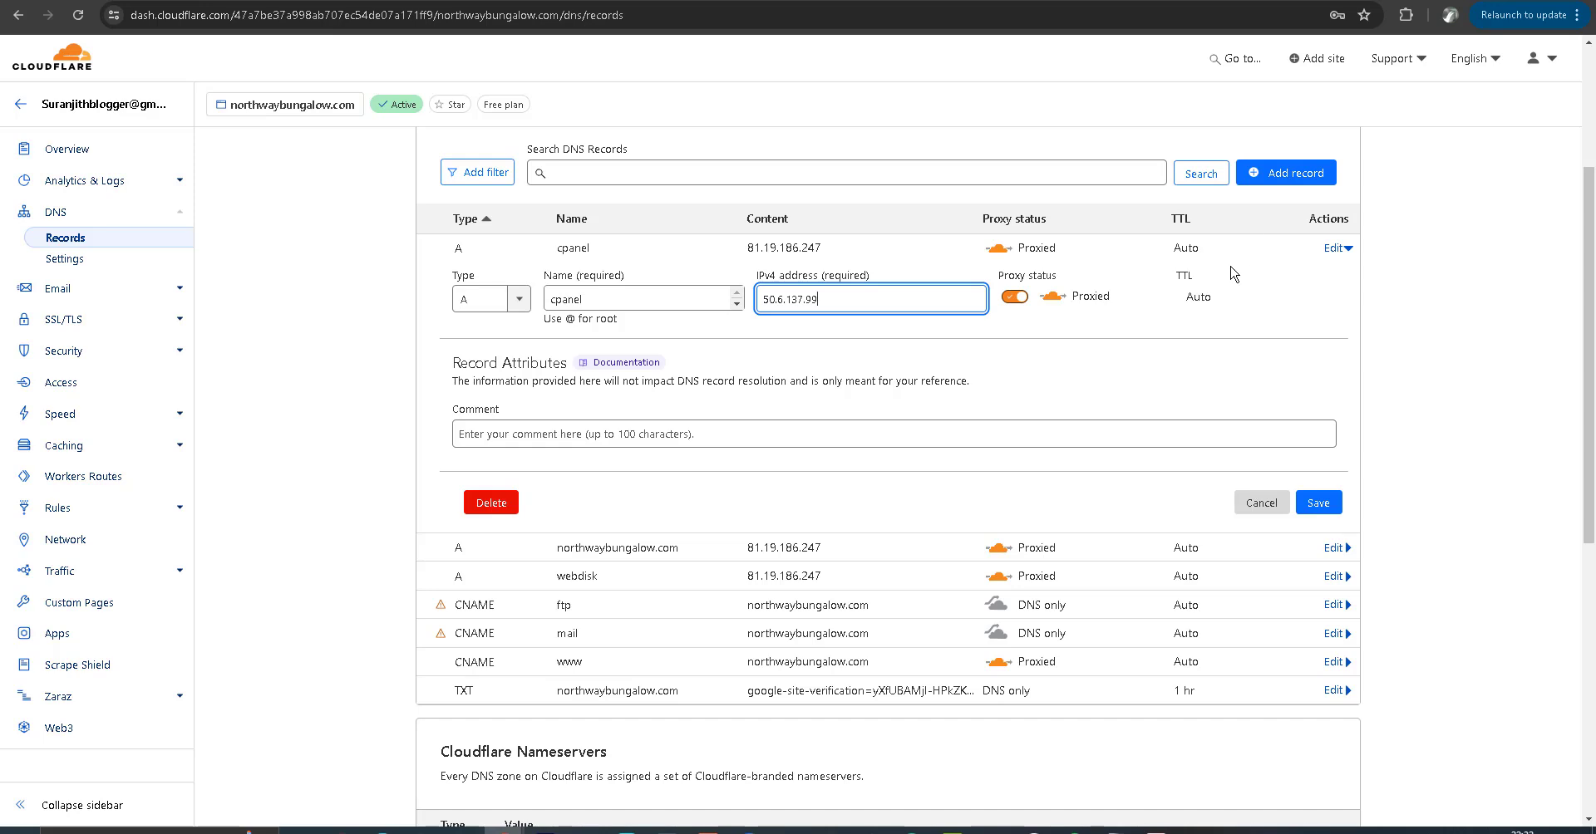
left_click(1312, 507)
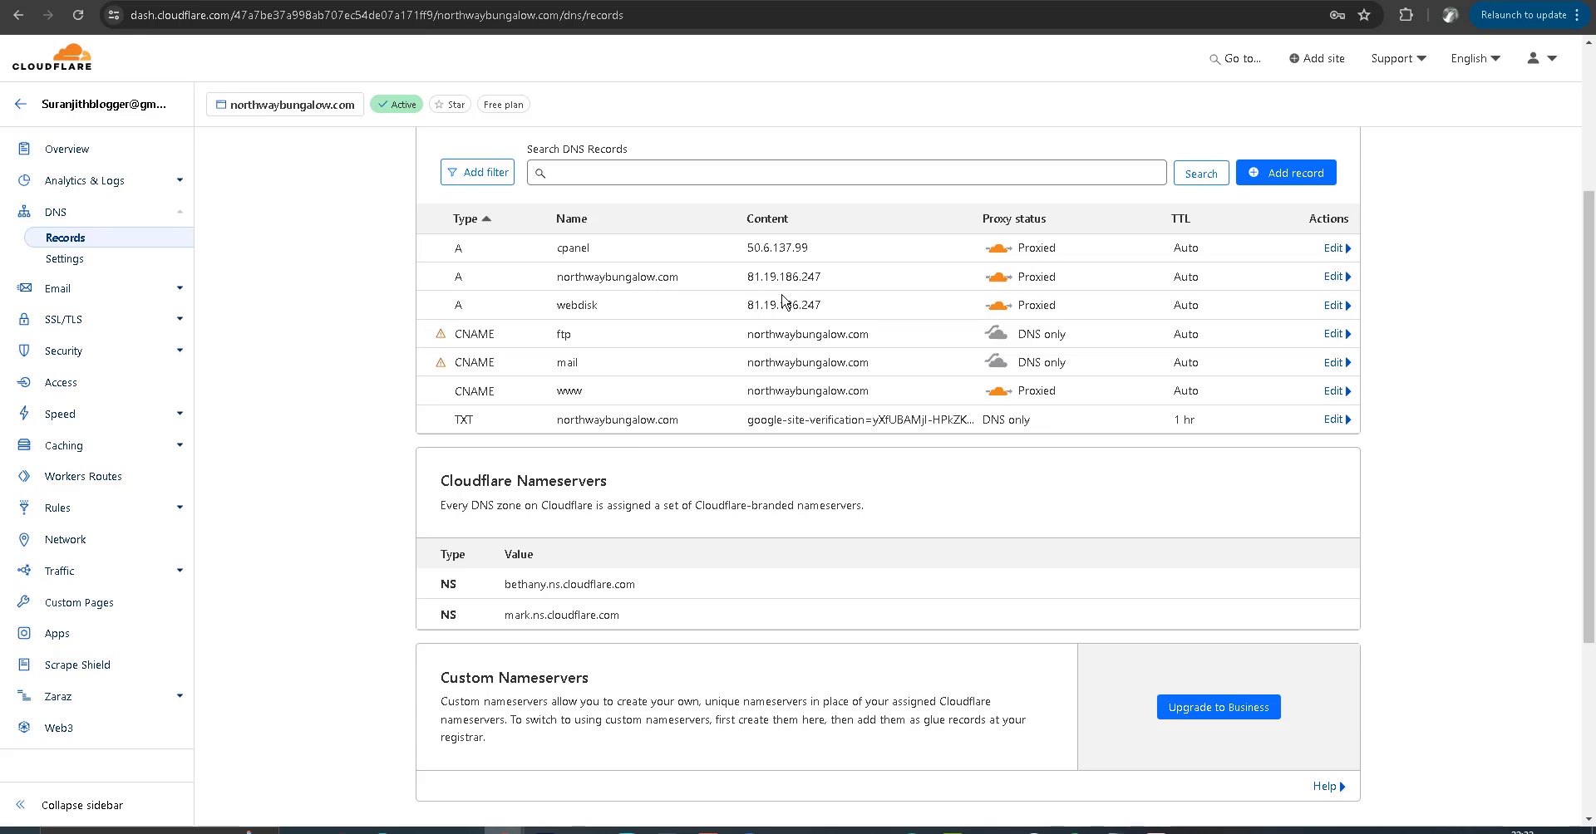
- Set the IPv4 address of the northwaybungalow.com A record to 50.6.137.99 and save it
left_click(1333, 278)
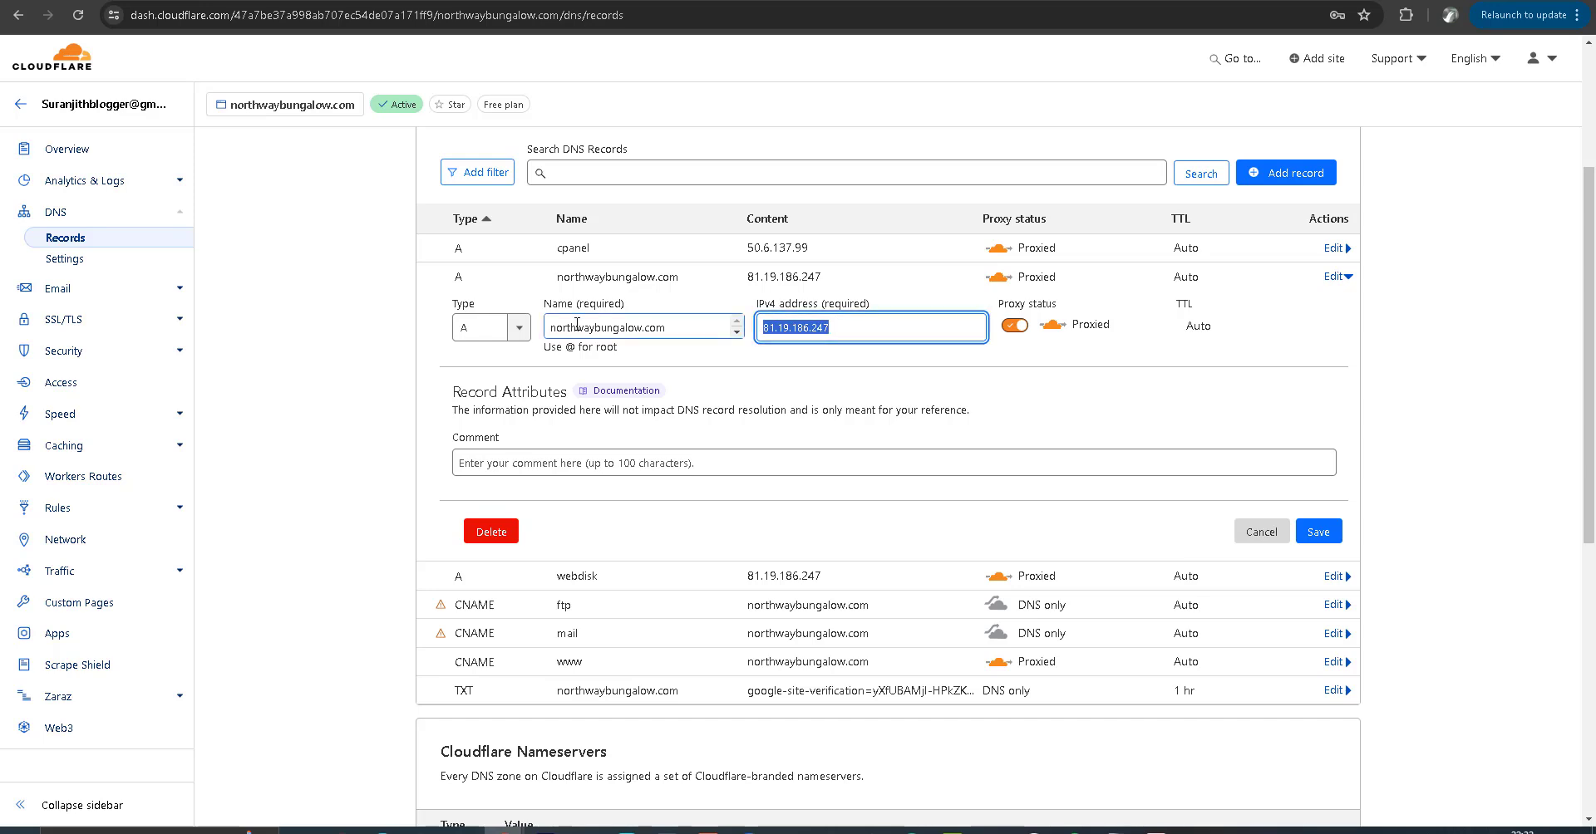
key("ctrl+v")
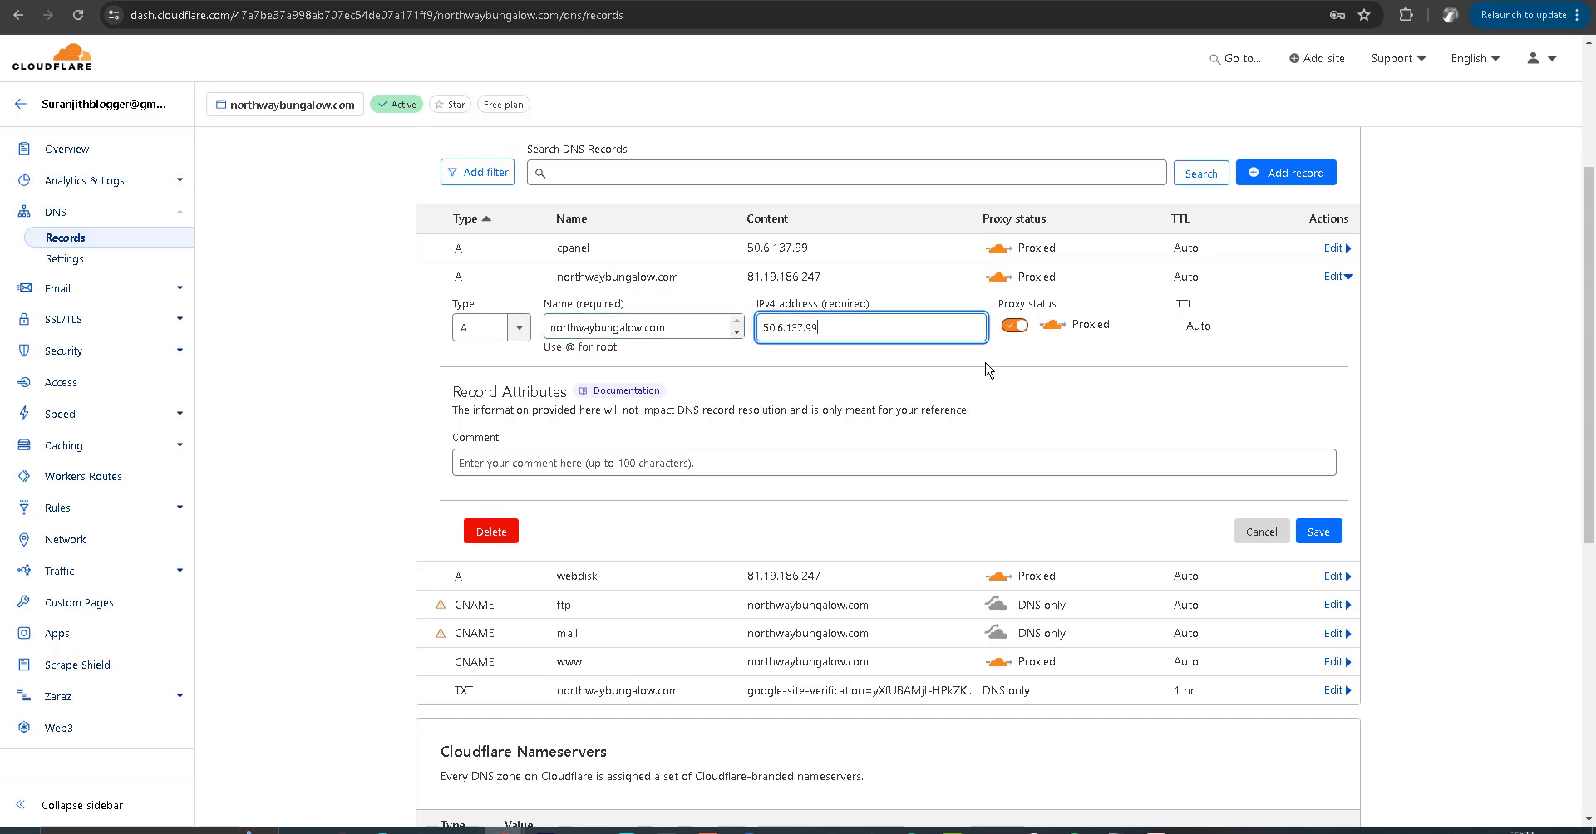
left_click(1318, 532)
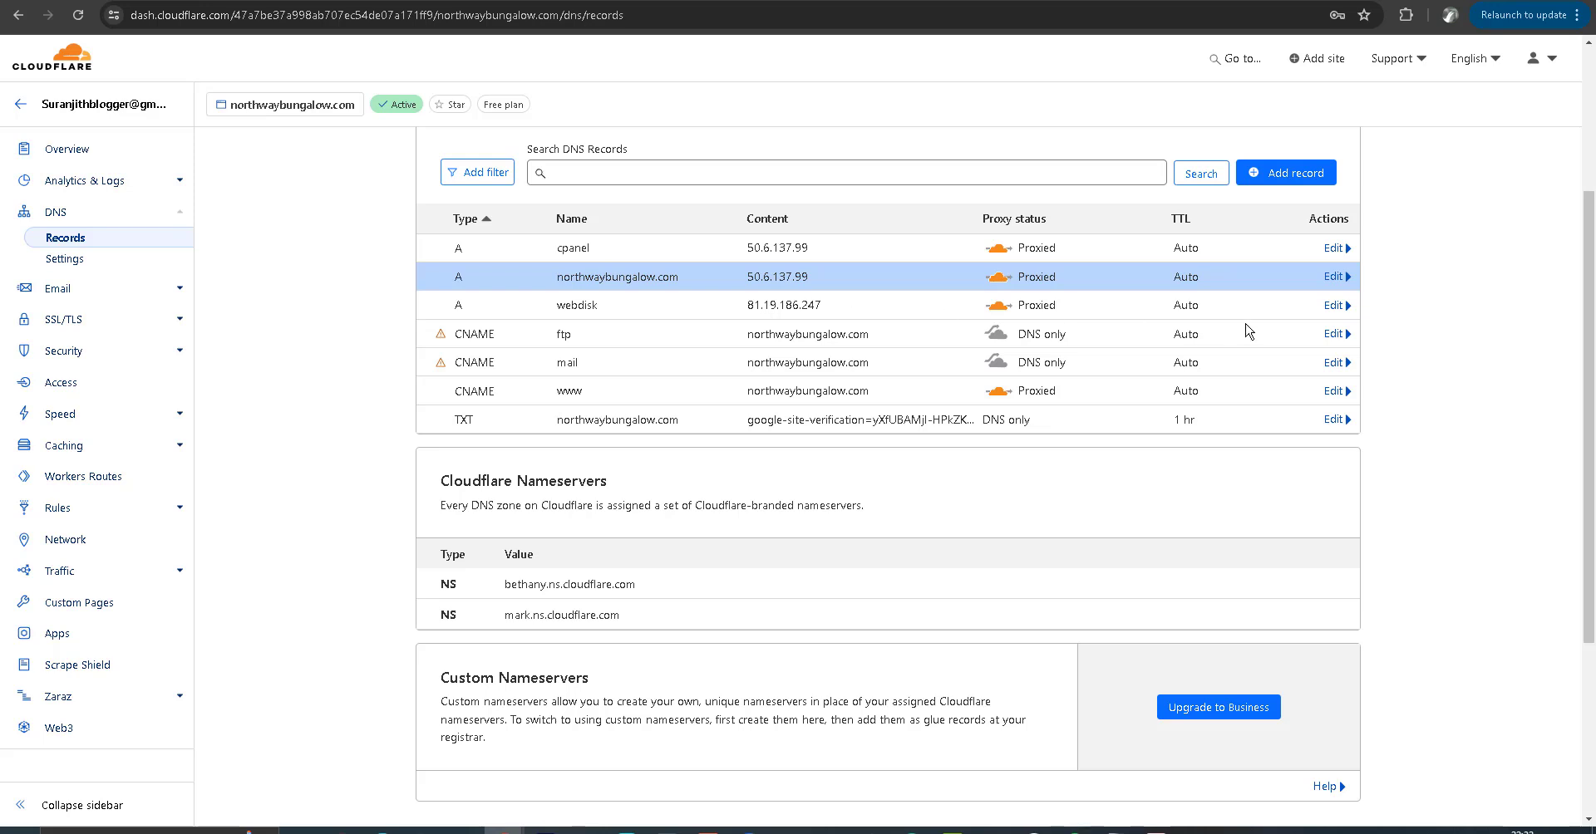
- Set the IPv4 address of the webdisk A record to 50.6.137.99 and save it
left_click(1331, 307)
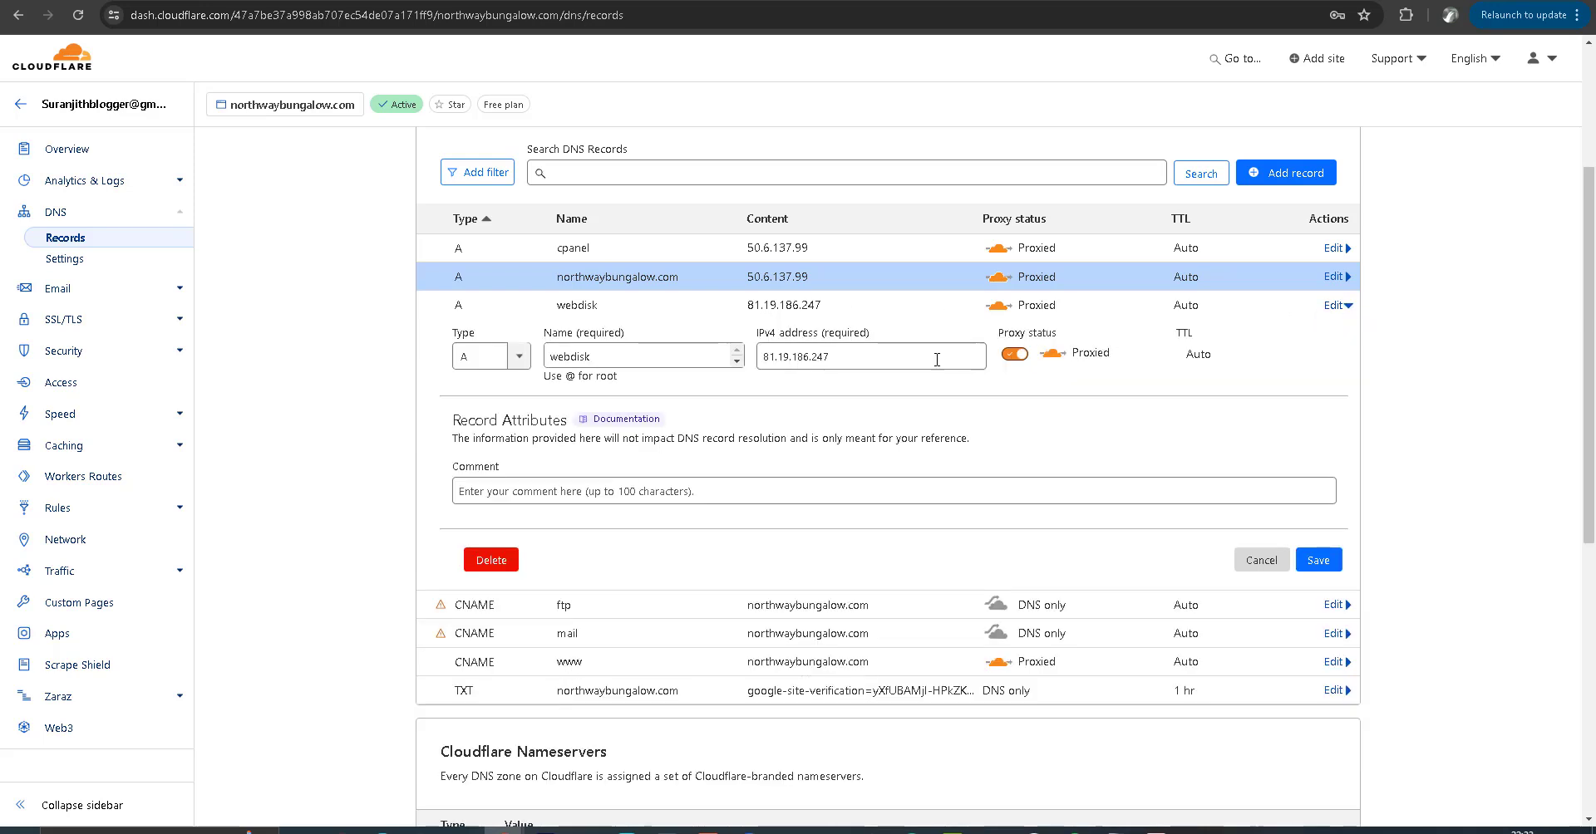
double_click(877, 361)
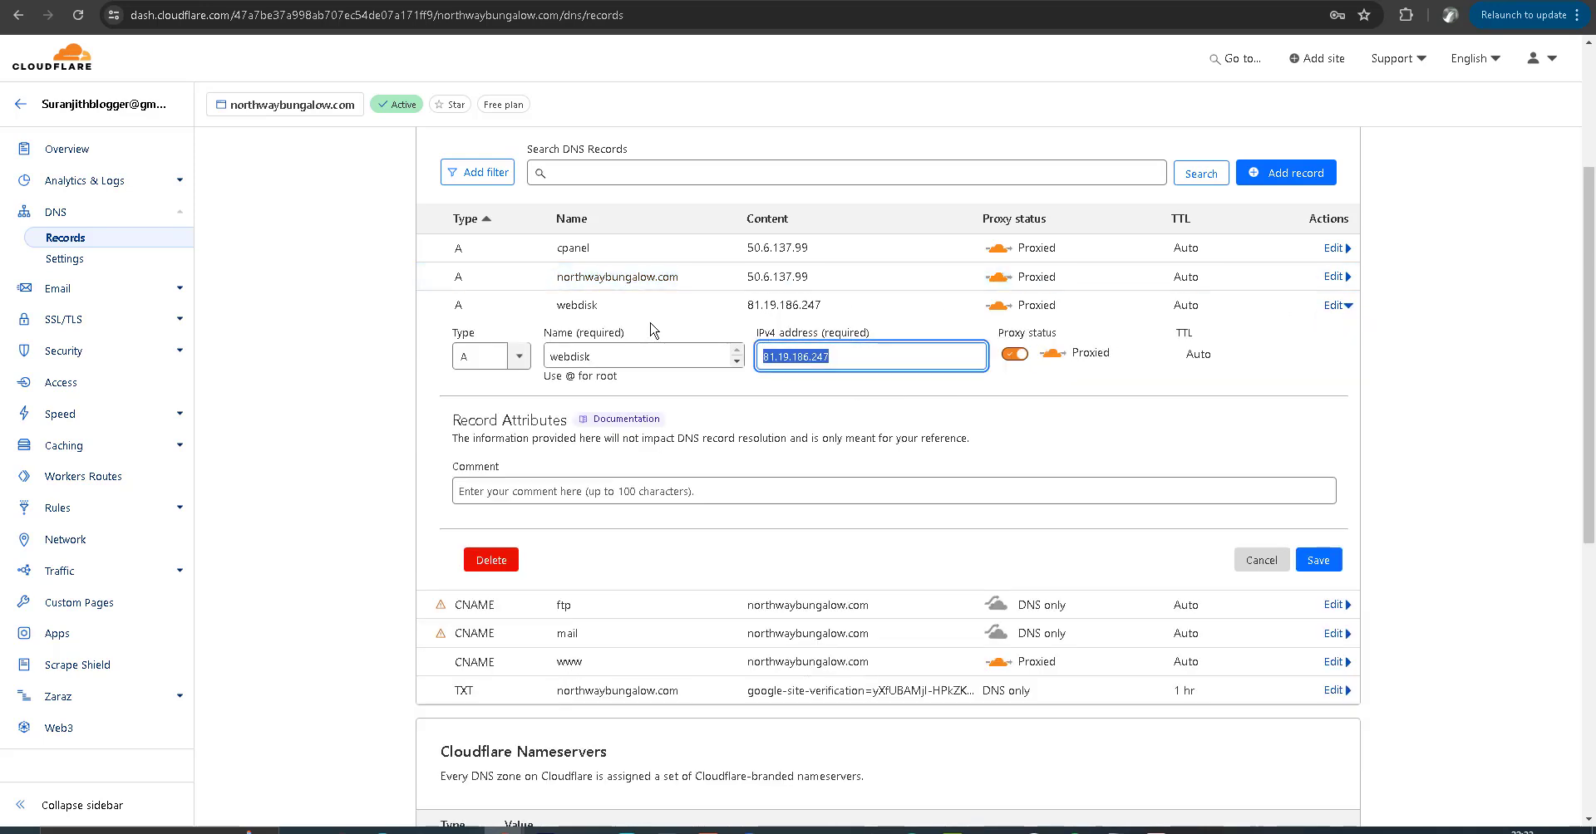
key("ctrl+v")
left_click(1318, 560)
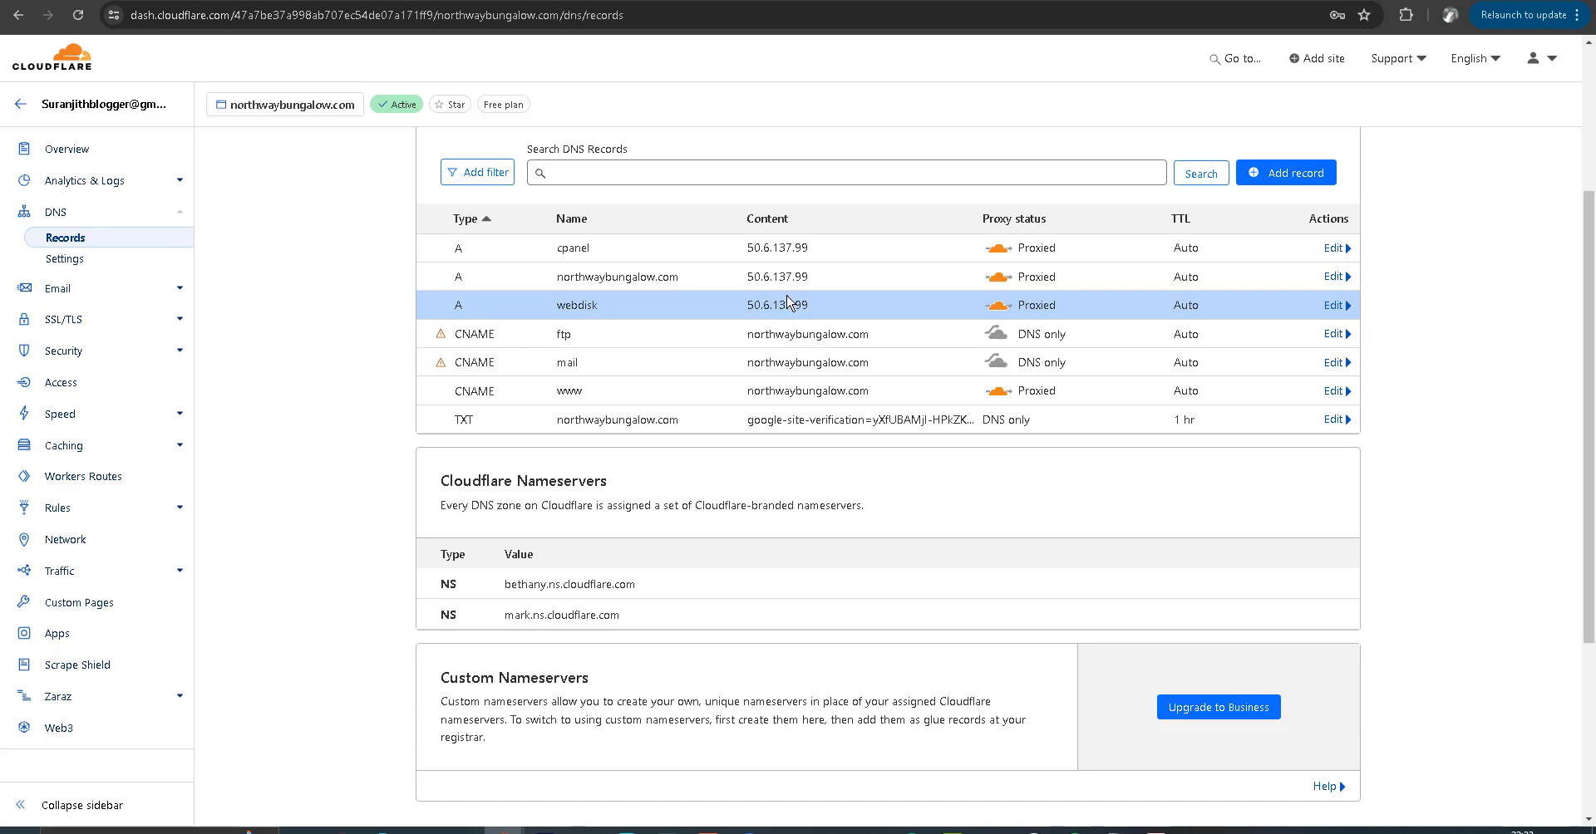
- Review the Cloudflare DNS records and compare them with the cPanel zone records for northwaybungalow.com
scroll(786, 309, "up", 1)
scroll(787, 309, "down", 2)
scroll(789, 303, "up", 2)
scroll(786, 304, "up", 2)
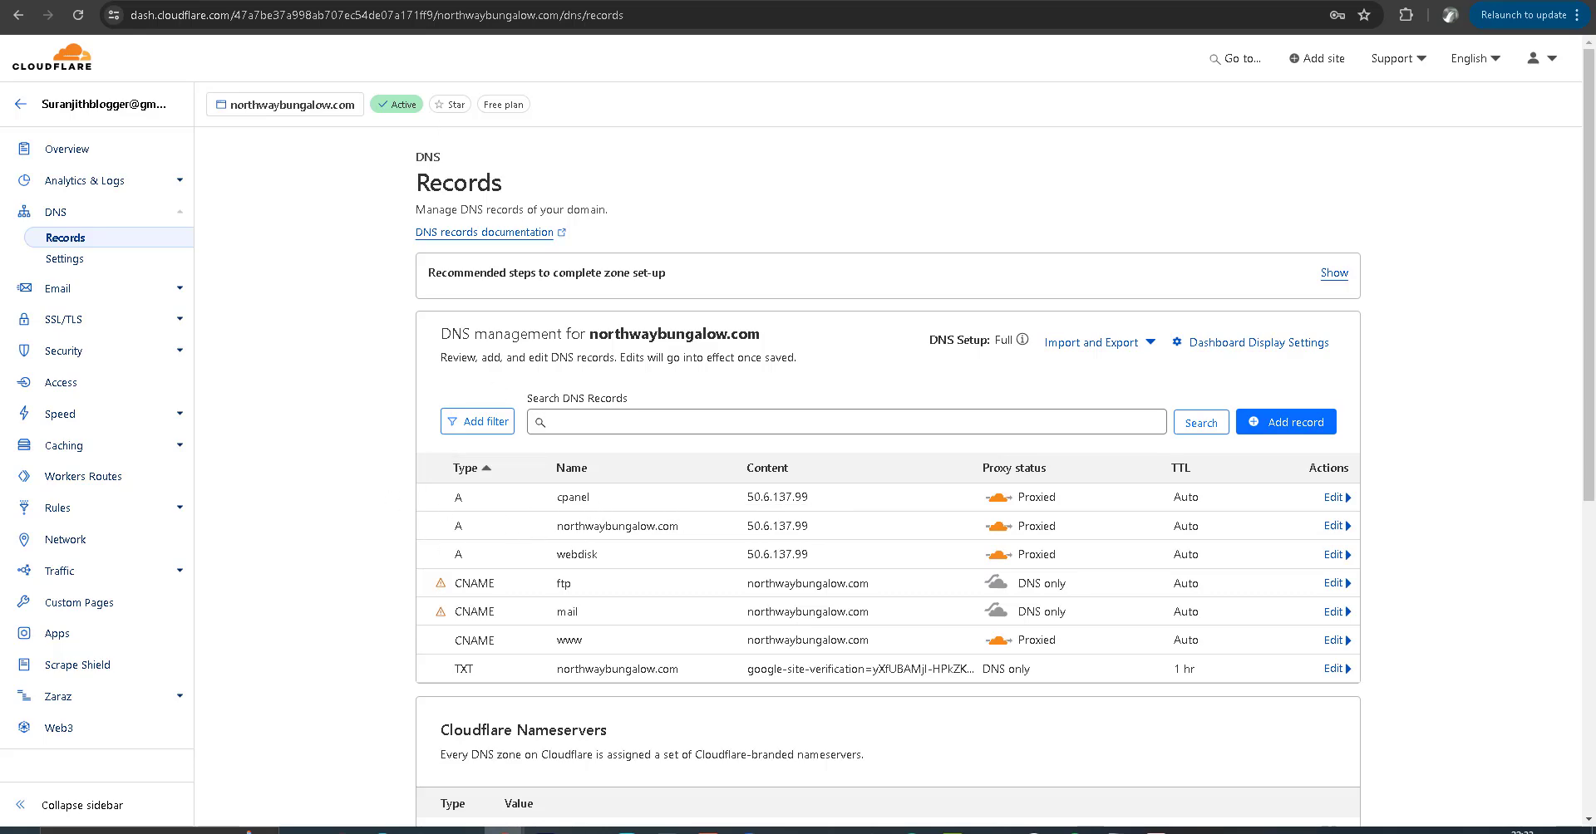
key("ctrl+Tab")
key("ctrl+Tab")
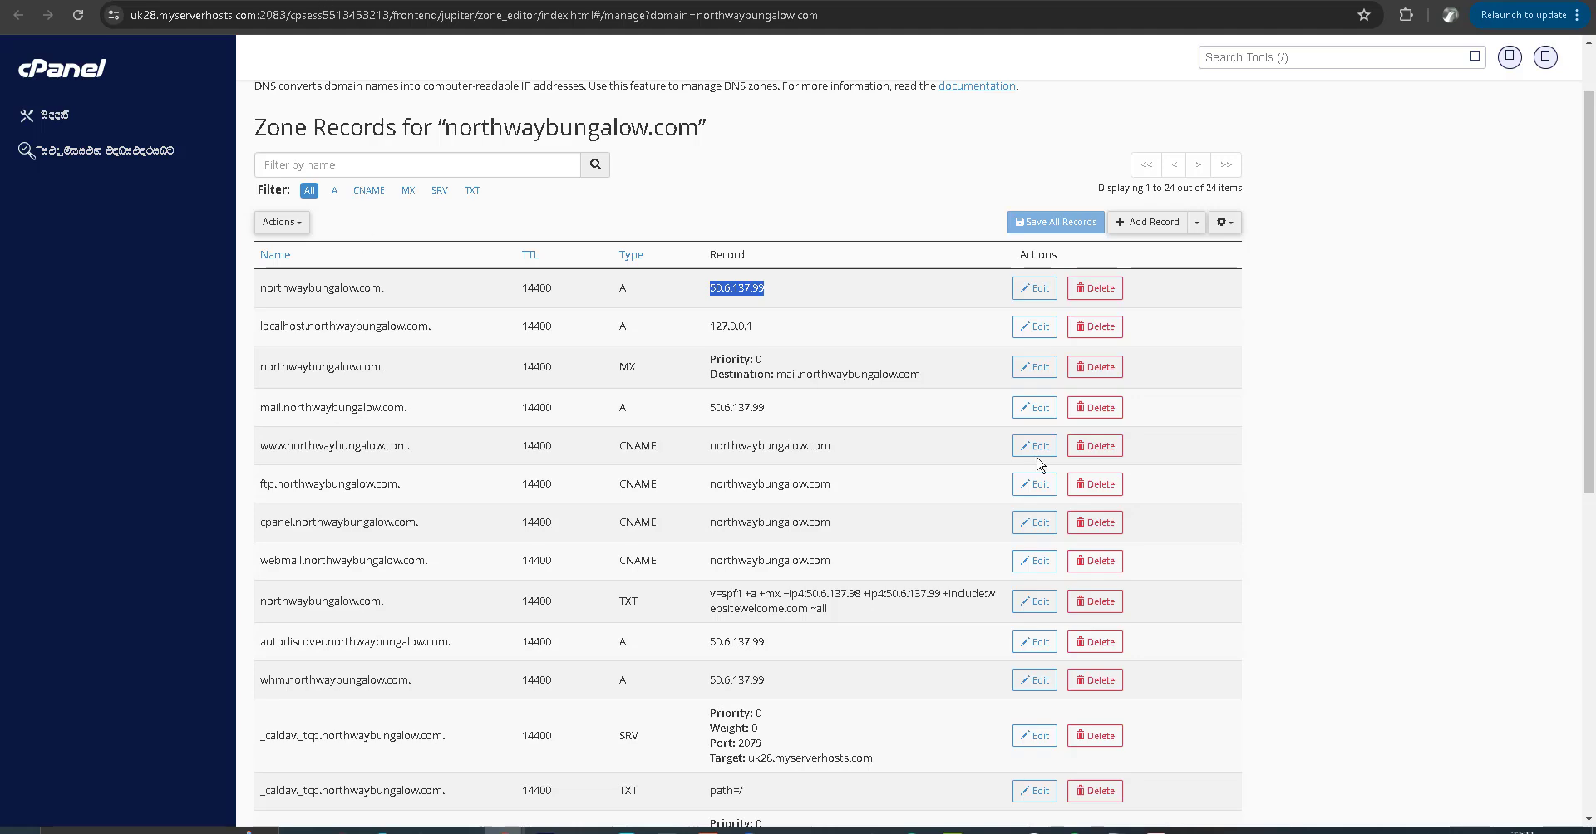
scroll(997, 353, "down", 2)
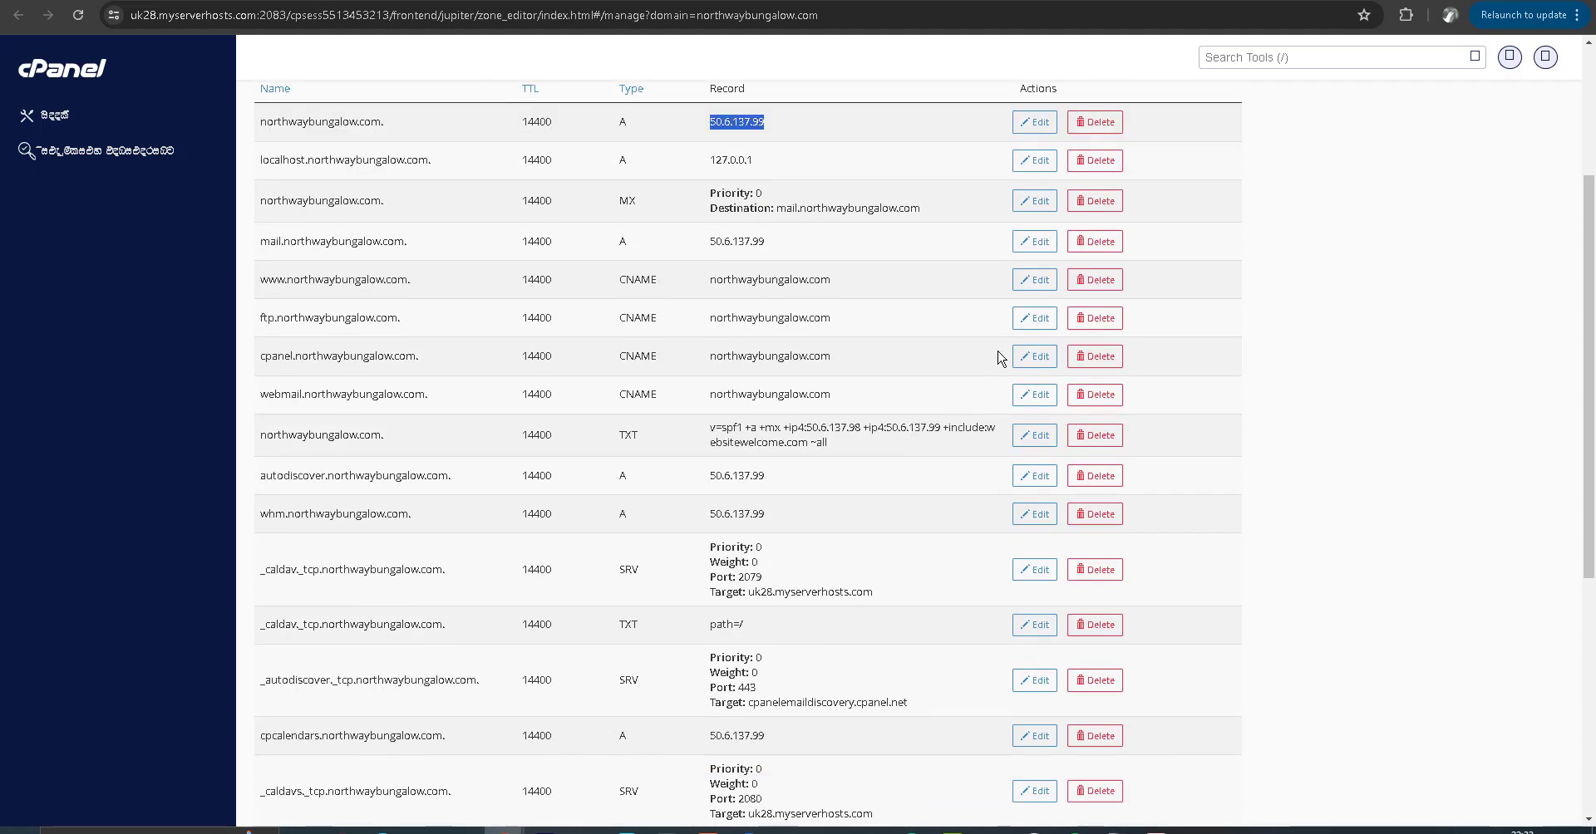
scroll(997, 356, "down", 3)
scroll(787, 322, "up", 5)
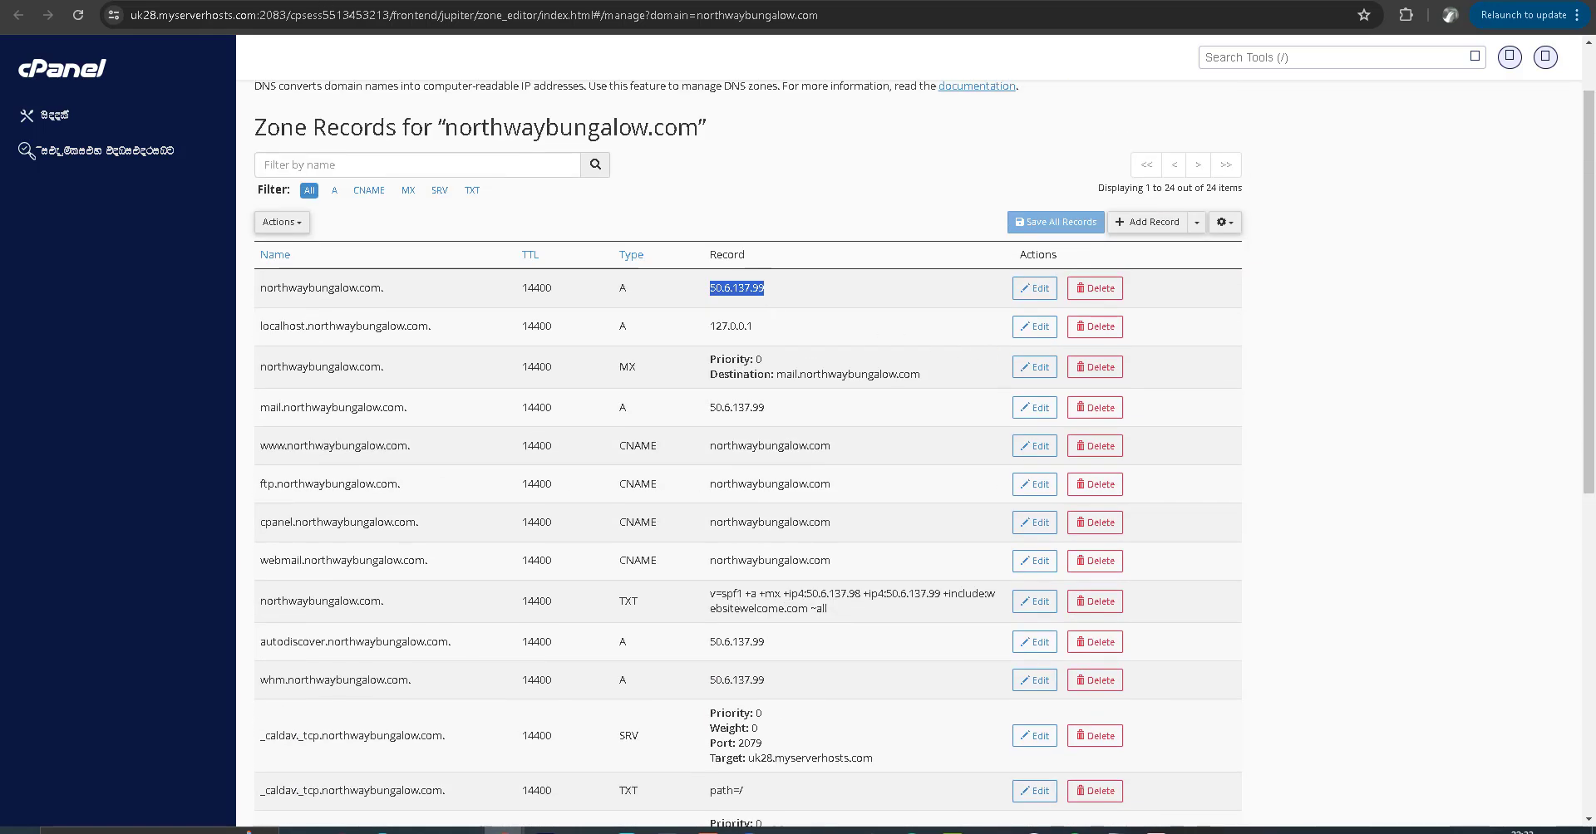
- Switch to the northwaybungalow.com page and reload the site in an Incognito window to check whether it is online
left_click(622, 1)
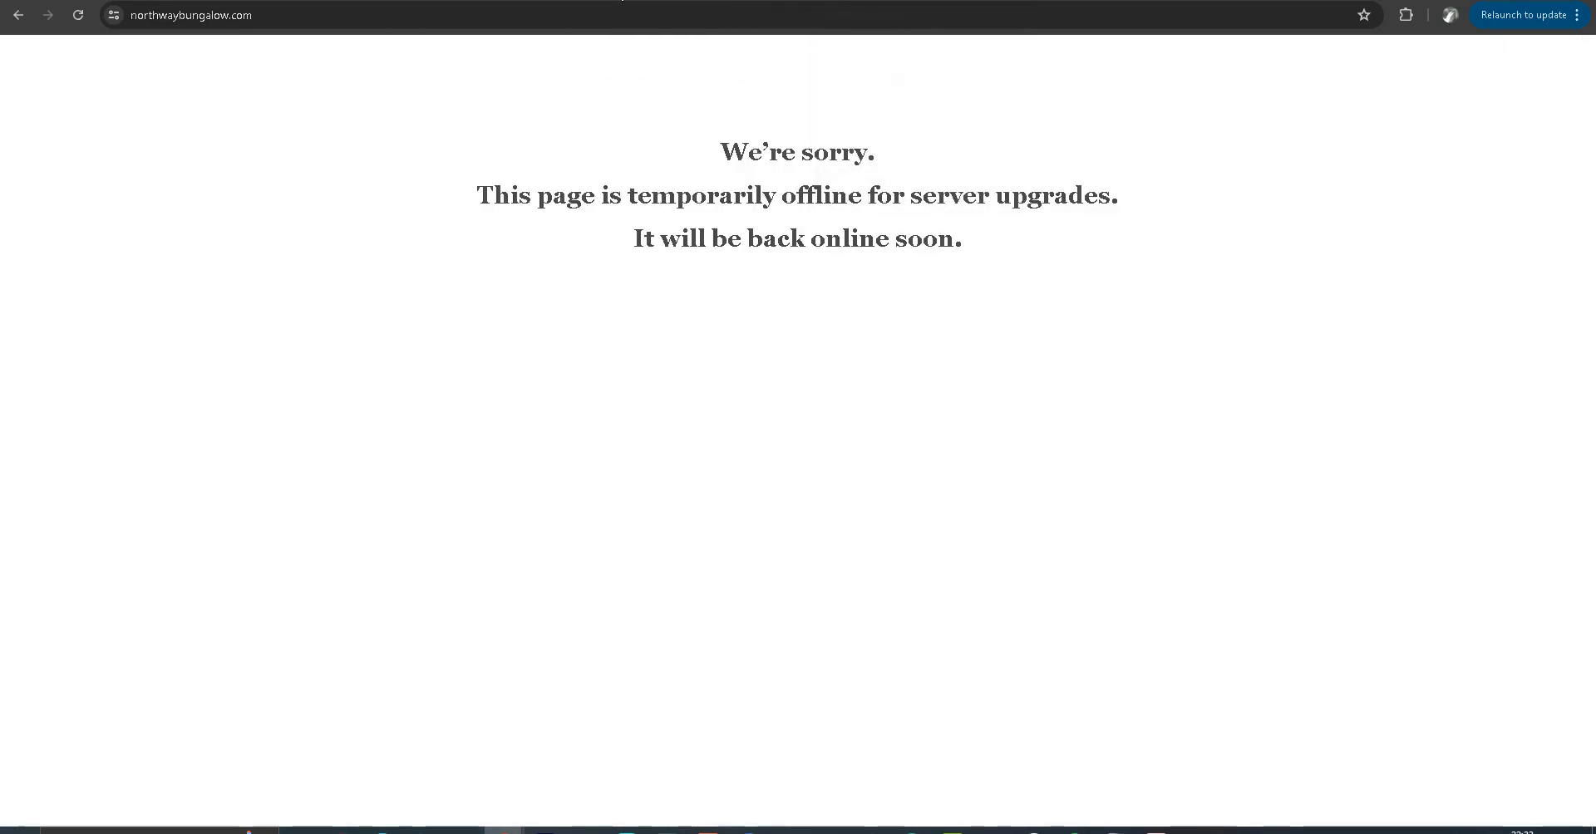
left_click(331, 16)
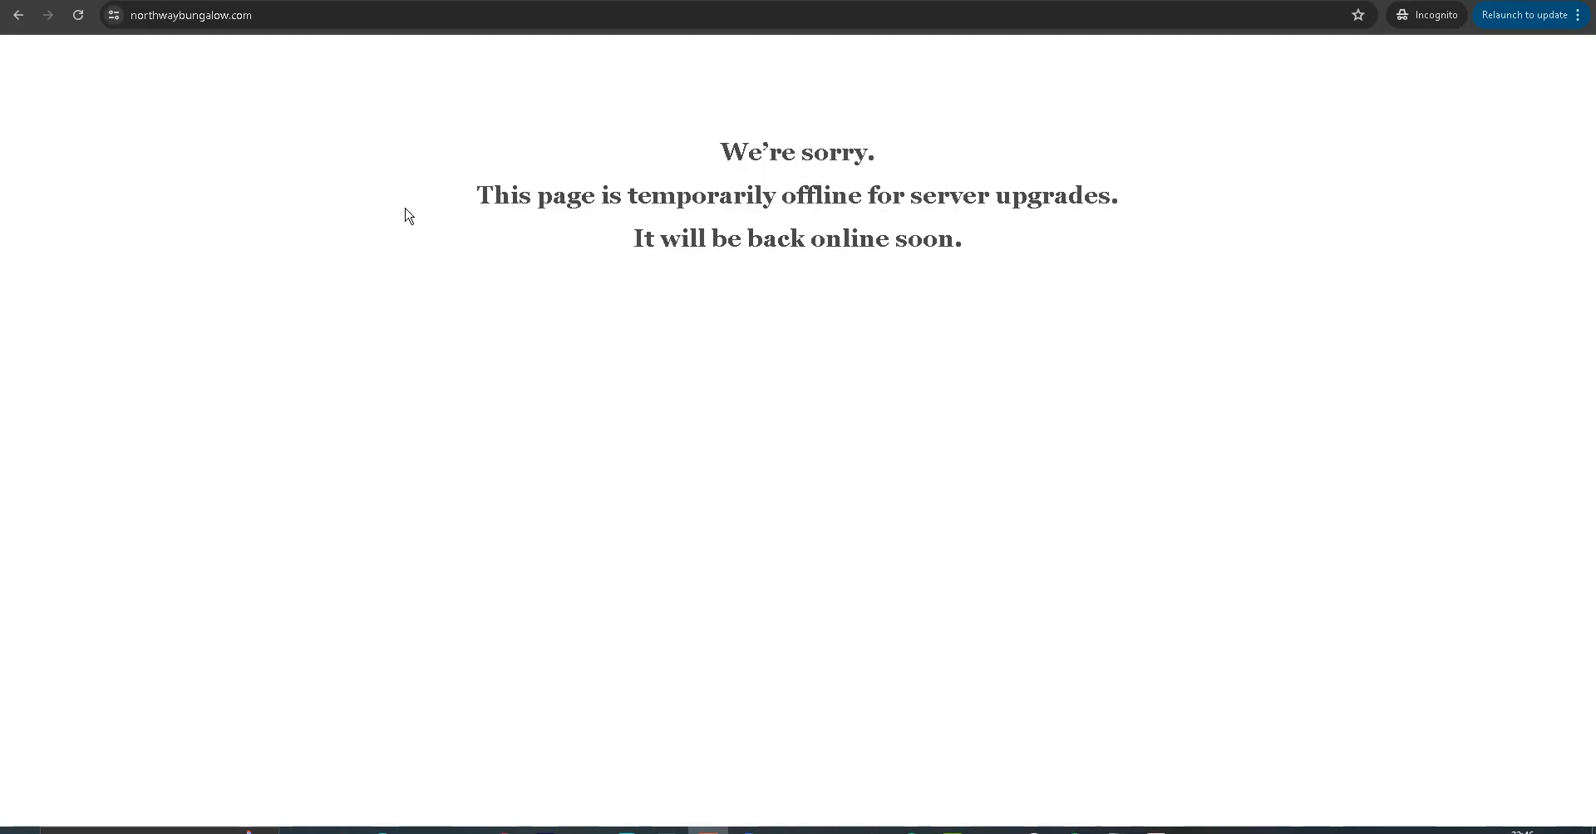
right_click(348, 138)
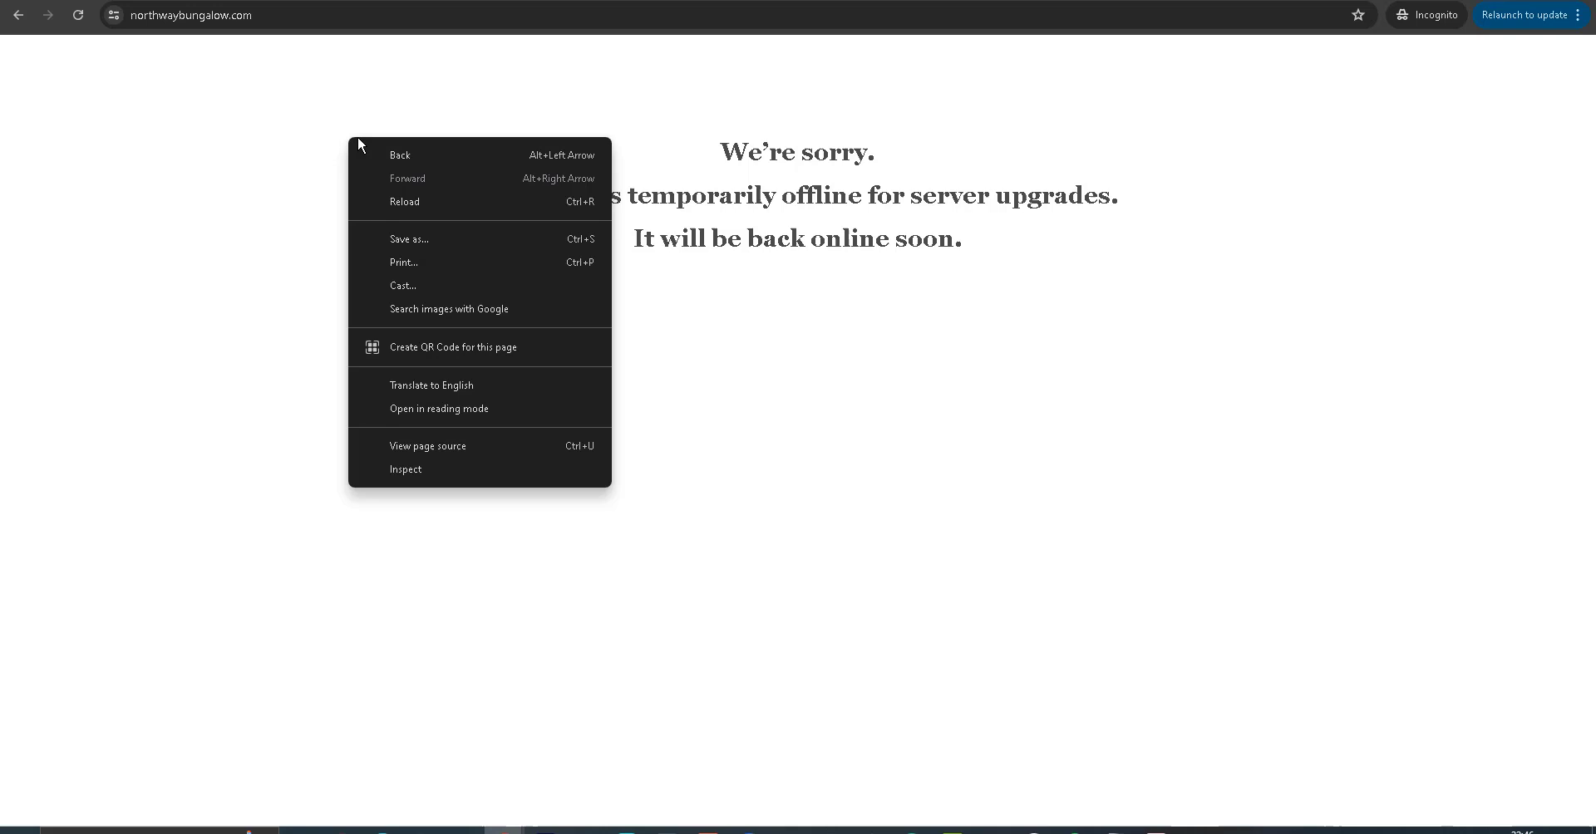
left_click(467, 203)
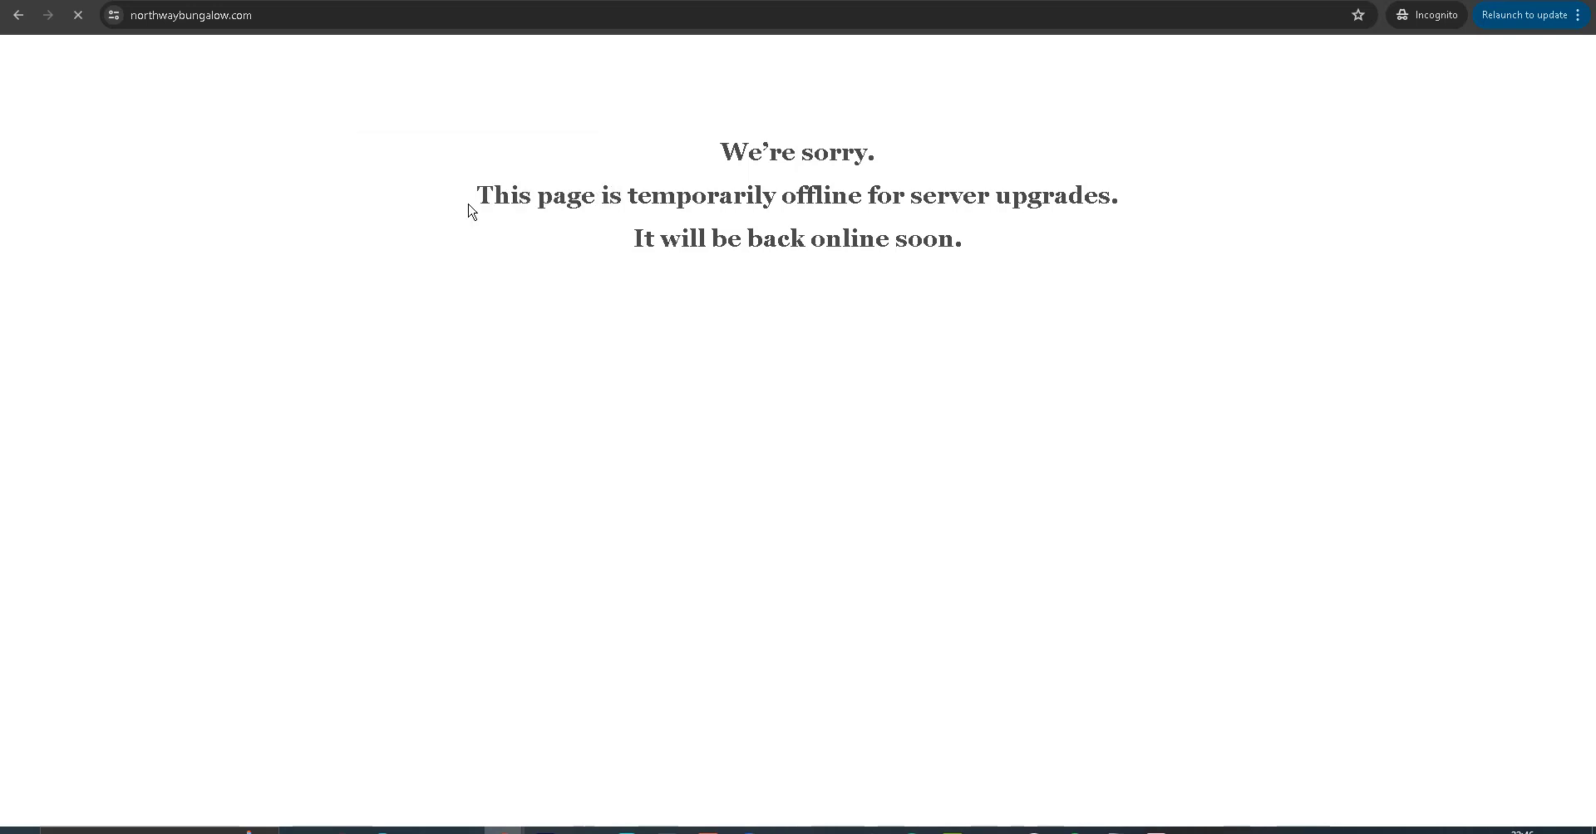